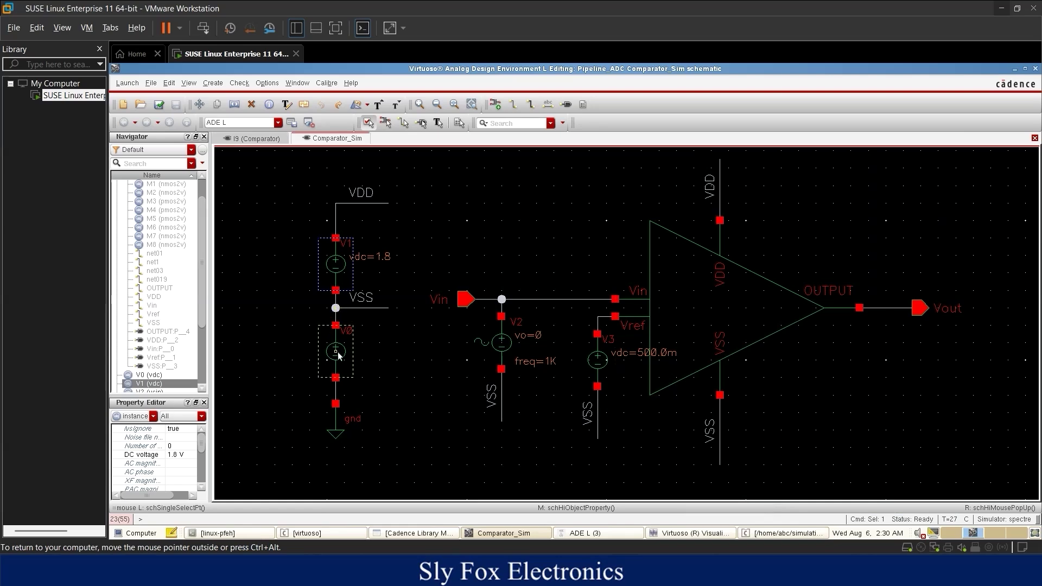
pyautogui.doubleClick(337, 354)
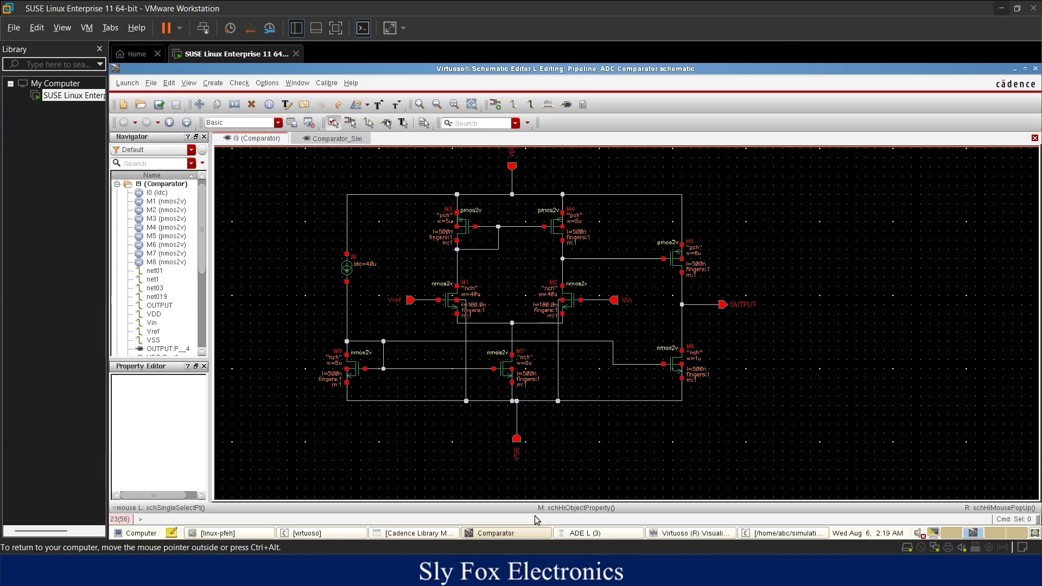
pyautogui.click(314, 533)
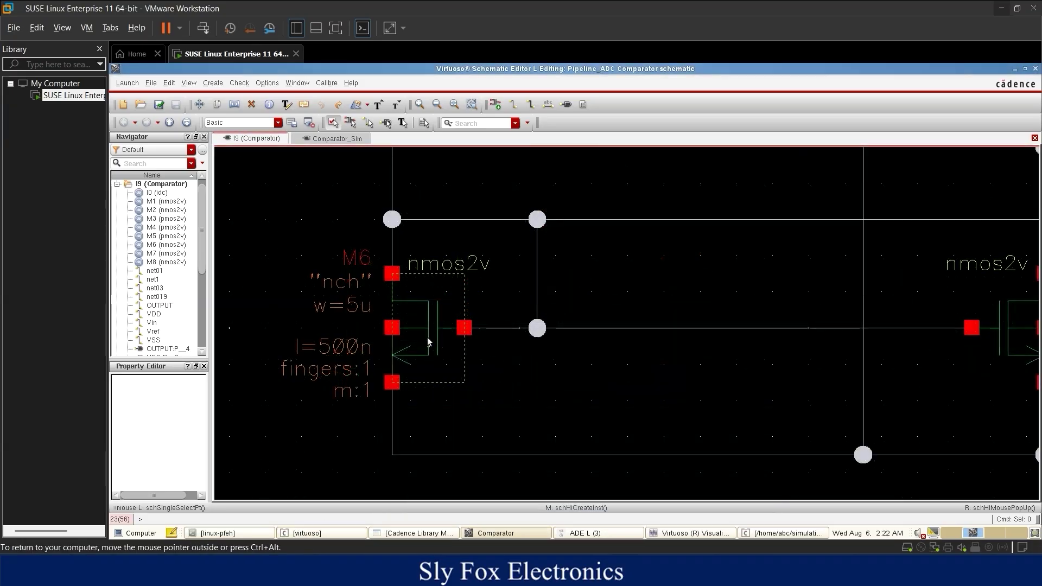
pyautogui.click(339, 285)
pyautogui.press('q')
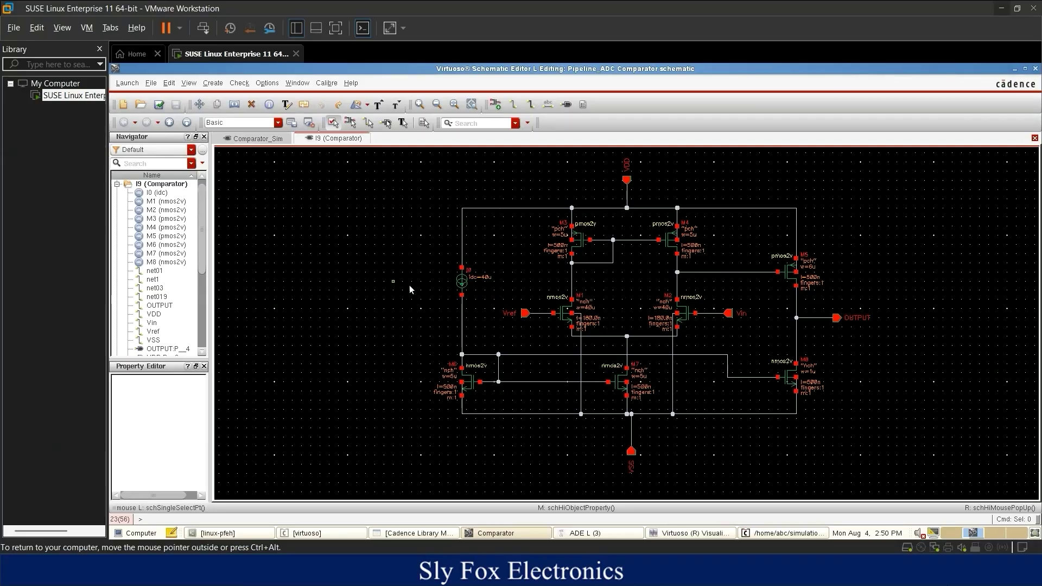
# - Examine the Comparator schematic's current source, bias transistors M6 and M7, differential pair and output stage
pyautogui.keyDown('ctrl'); pyautogui.scroll(1, 463, 292); pyautogui.keyUp('ctrl')
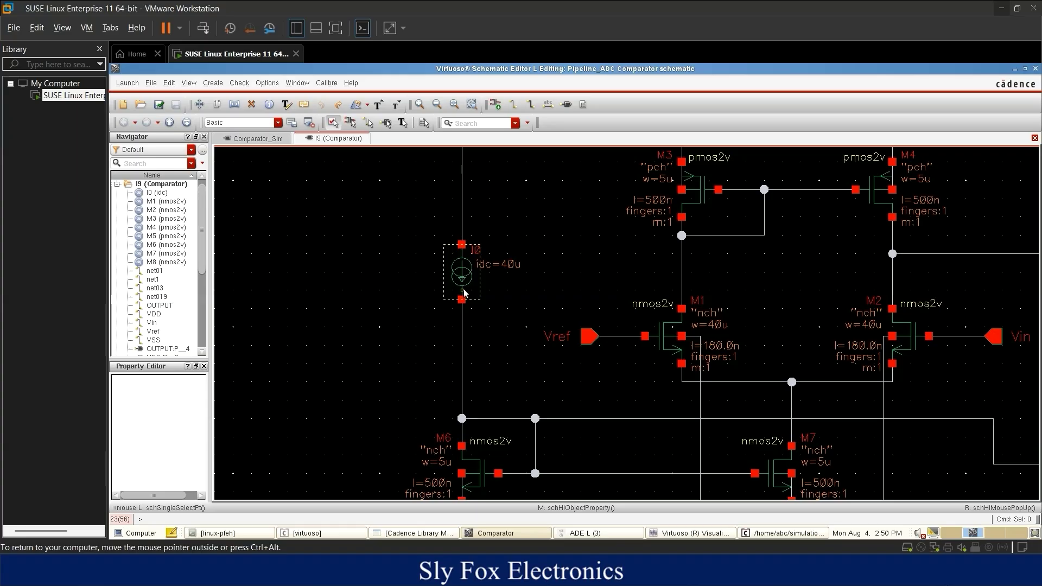
pyautogui.scroll(-1, 464, 293)
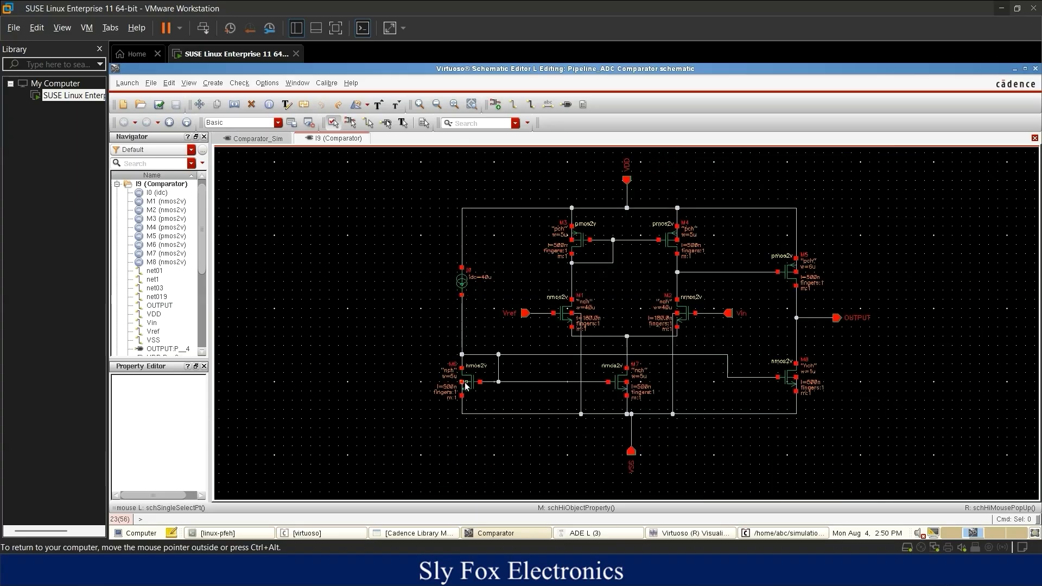
pyautogui.scroll(1, 466, 386)
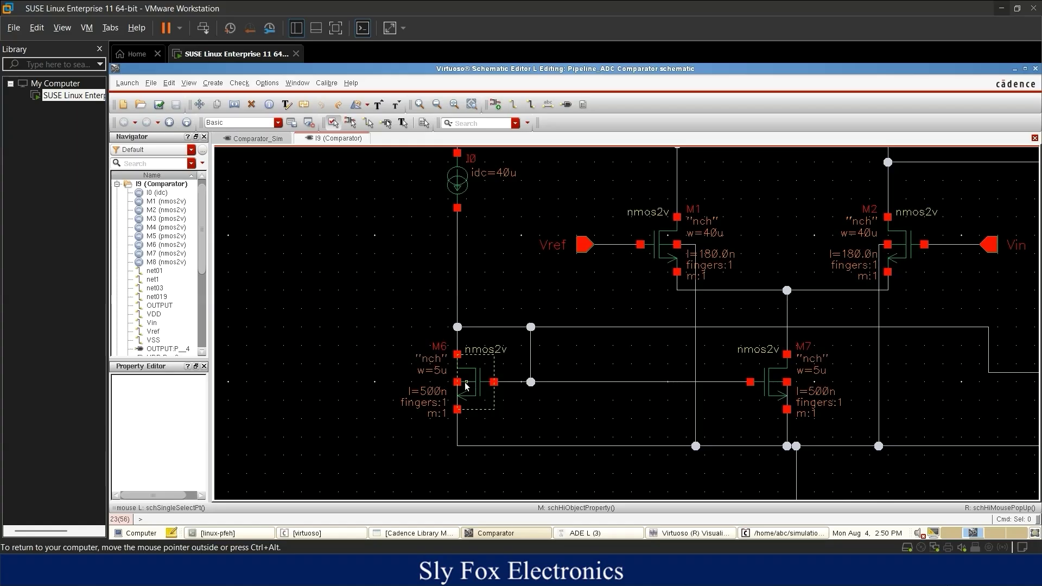
pyautogui.scroll(-2, 465, 387)
pyautogui.scroll(2, 620, 285)
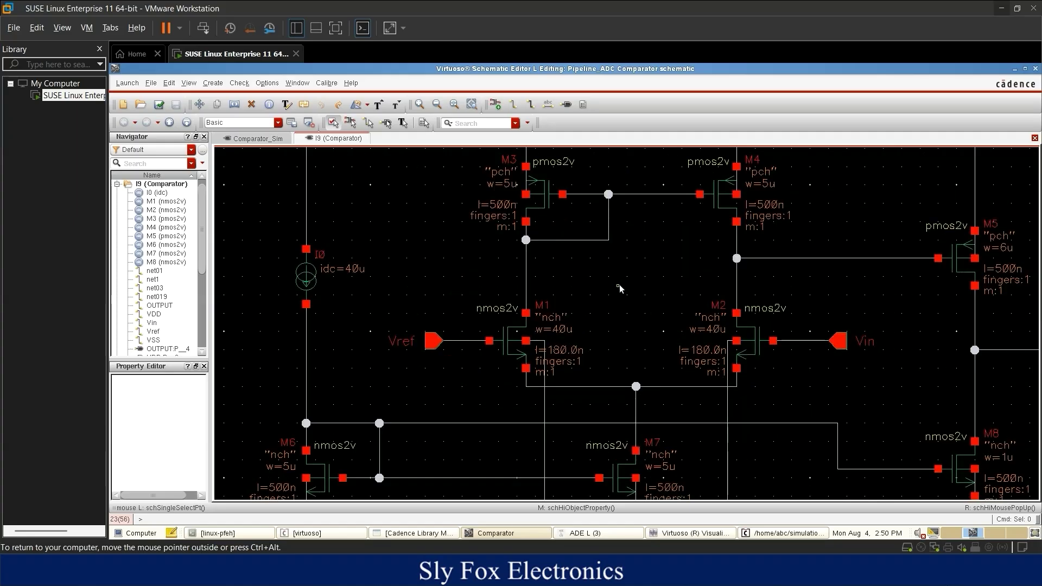
pyautogui.scroll(1, 620, 284)
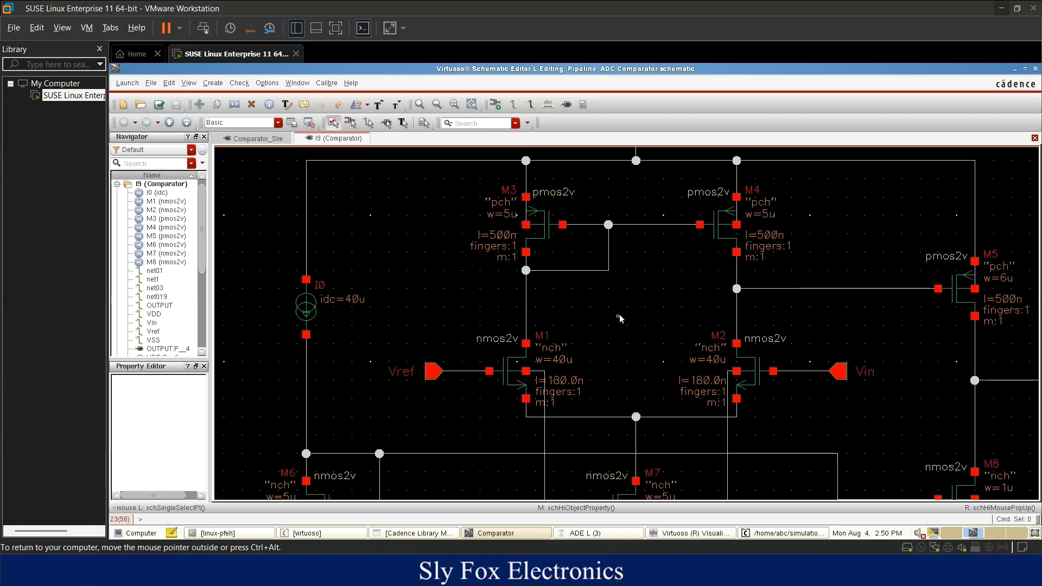
pyautogui.keyDown('ctrl'); pyautogui.scroll(-2, 620, 314); pyautogui.keyUp('ctrl')
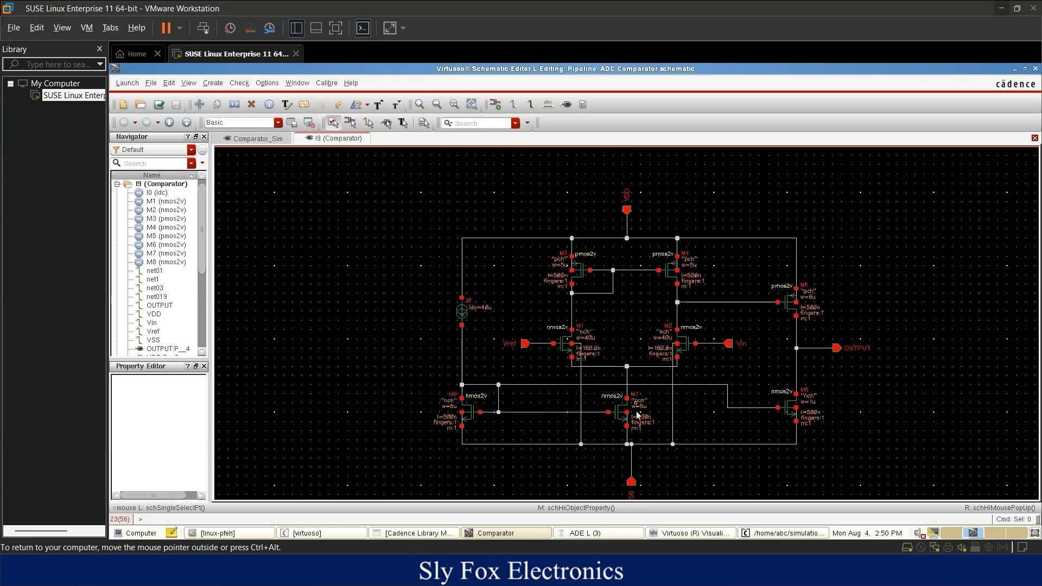
pyautogui.keyDown('ctrl'); pyautogui.scroll(2, 625, 417); pyautogui.keyUp('ctrl')
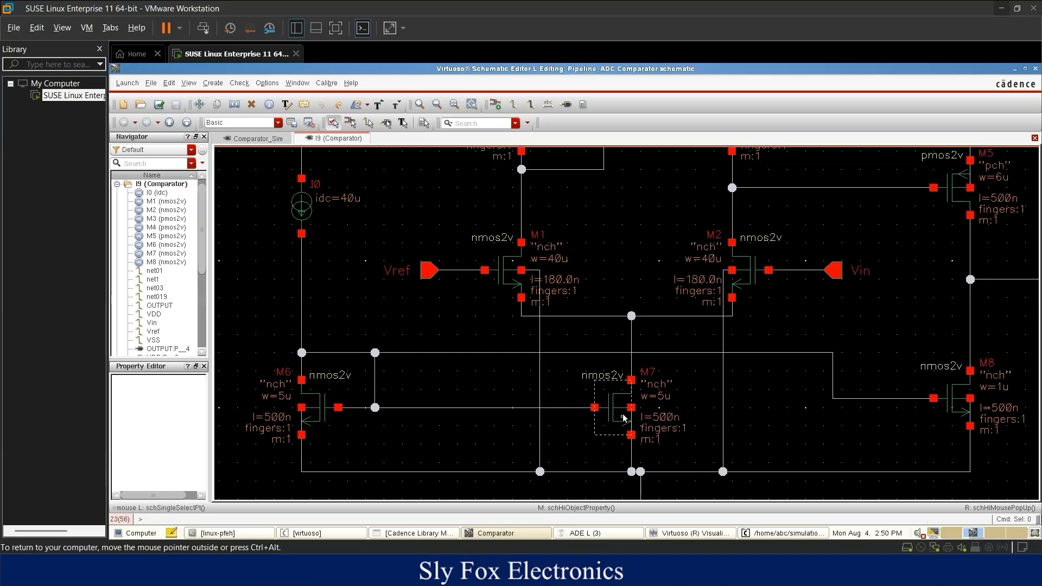
pyautogui.keyDown('ctrl'); pyautogui.scroll(-3, 624, 418); pyautogui.keyUp('ctrl')
pyautogui.keyDown('ctrl'); pyautogui.scroll(3, 786, 342); pyautogui.keyUp('ctrl')
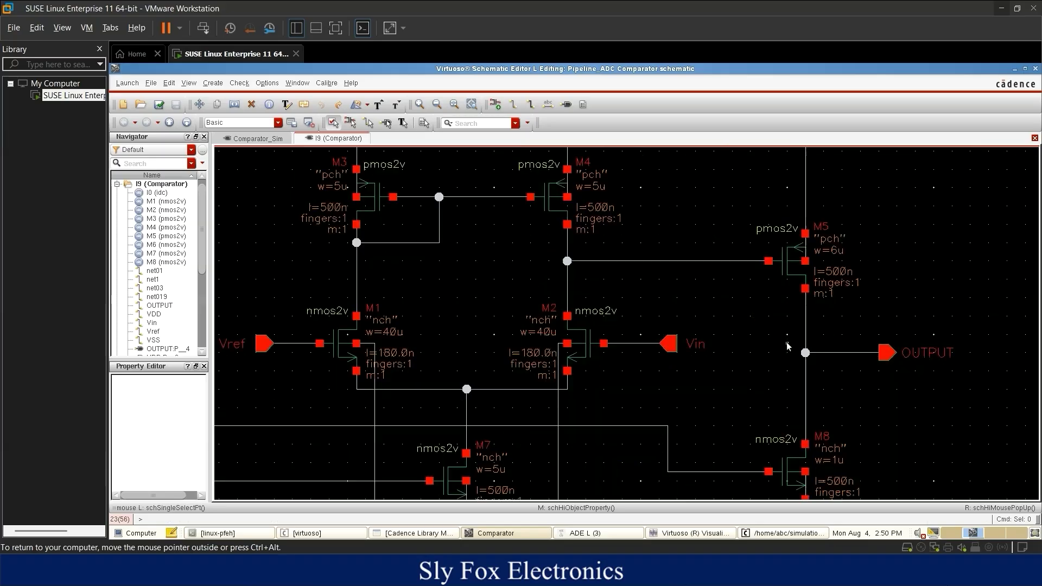
pyautogui.scroll(-2, 773, 361)
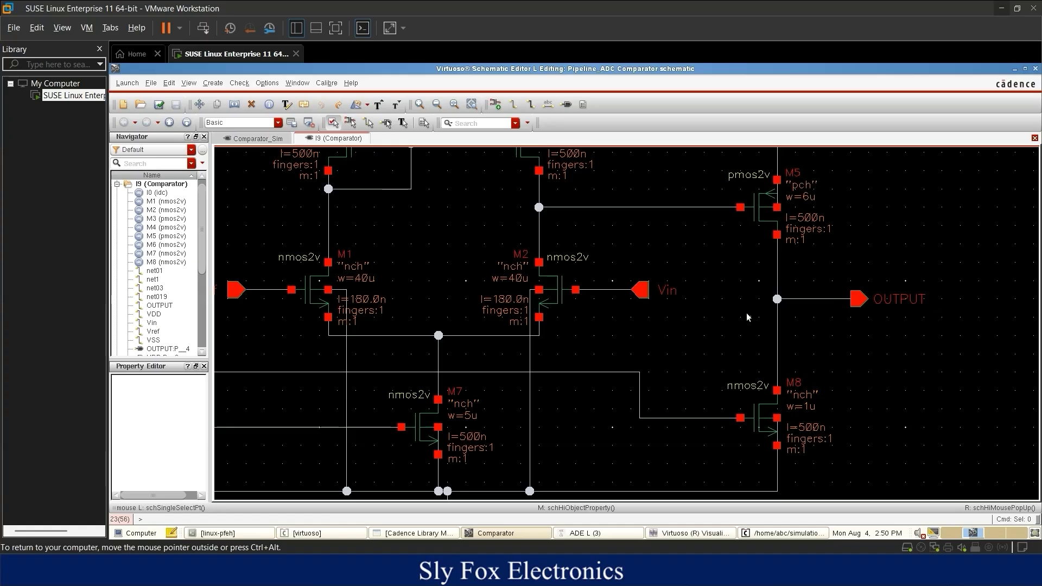
pyautogui.hotkey('shift', 'z')
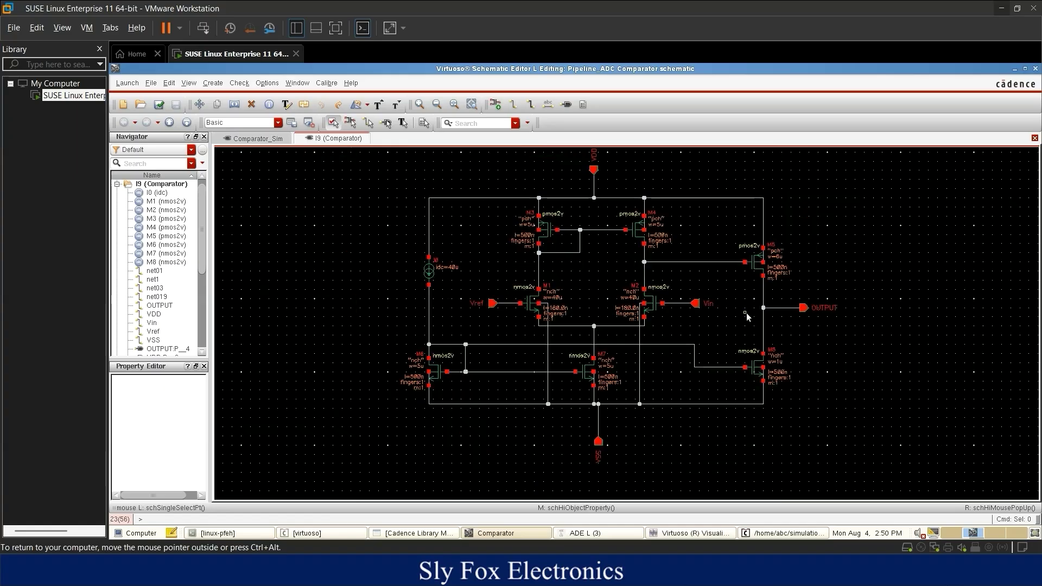
pyautogui.press('f')
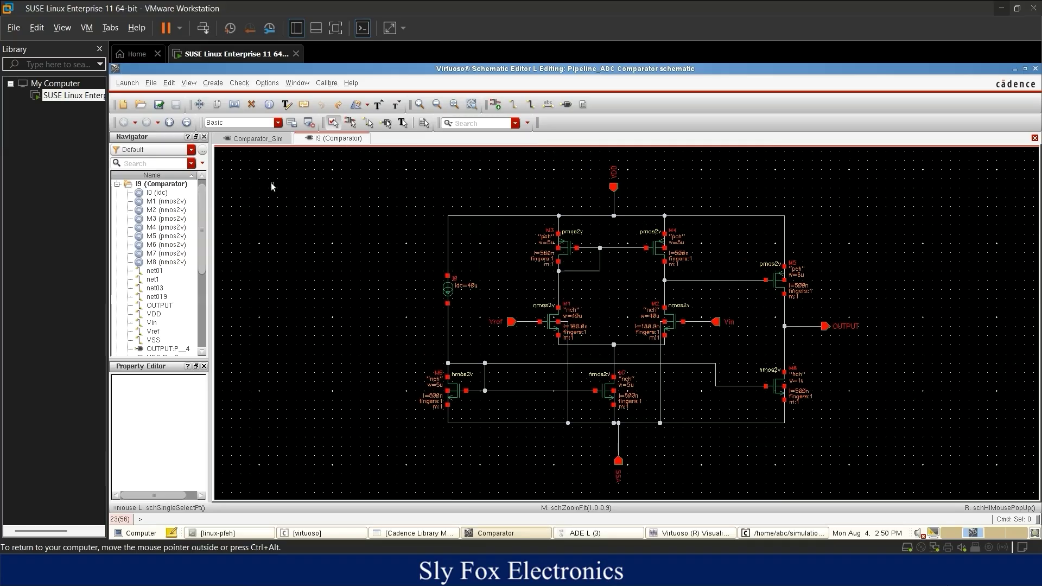
# - Switch to the Comparator_Sim schematic and review the properties of the sine source V2 at the Vin input without changing them
pyautogui.click(251, 139)
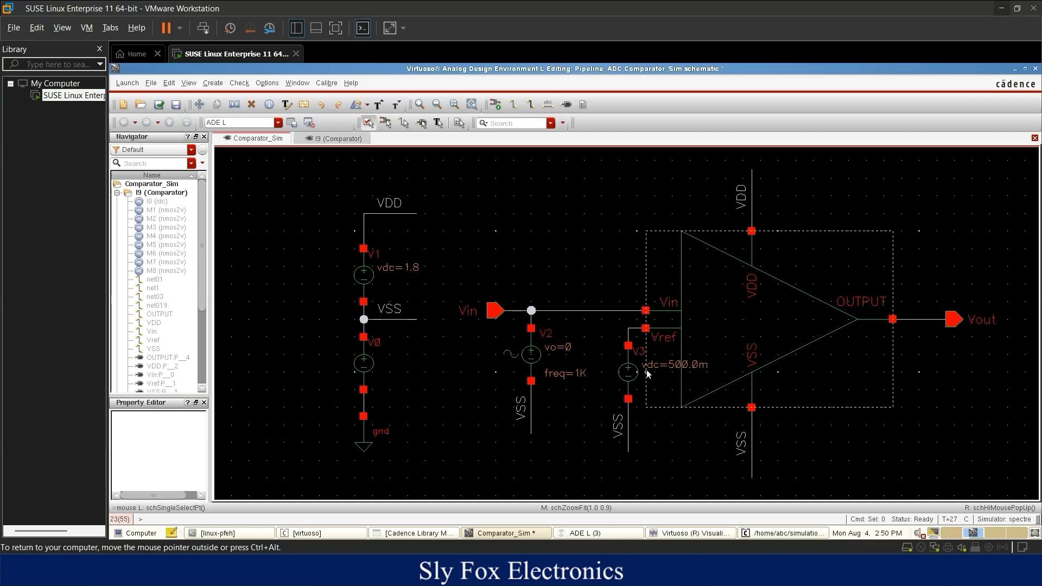
pyautogui.click(533, 359)
pyautogui.press('q')
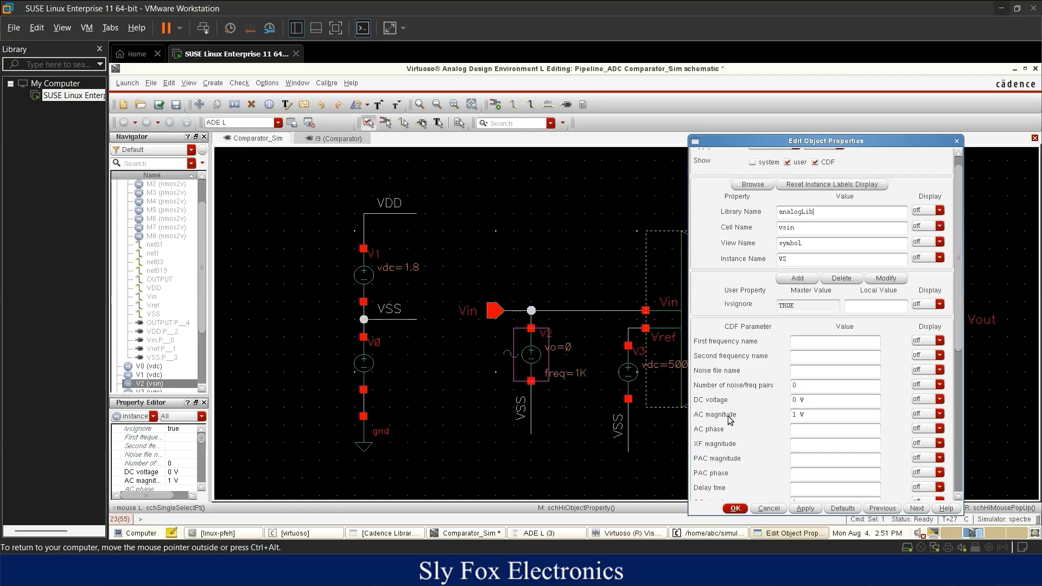
pyautogui.scroll(-3, 813, 440)
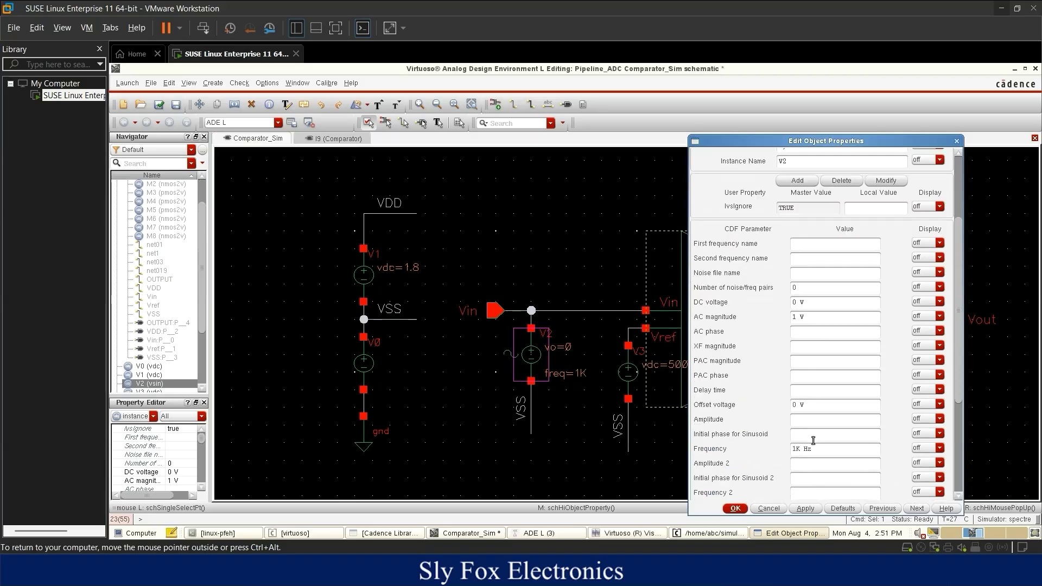
pyautogui.click(770, 508)
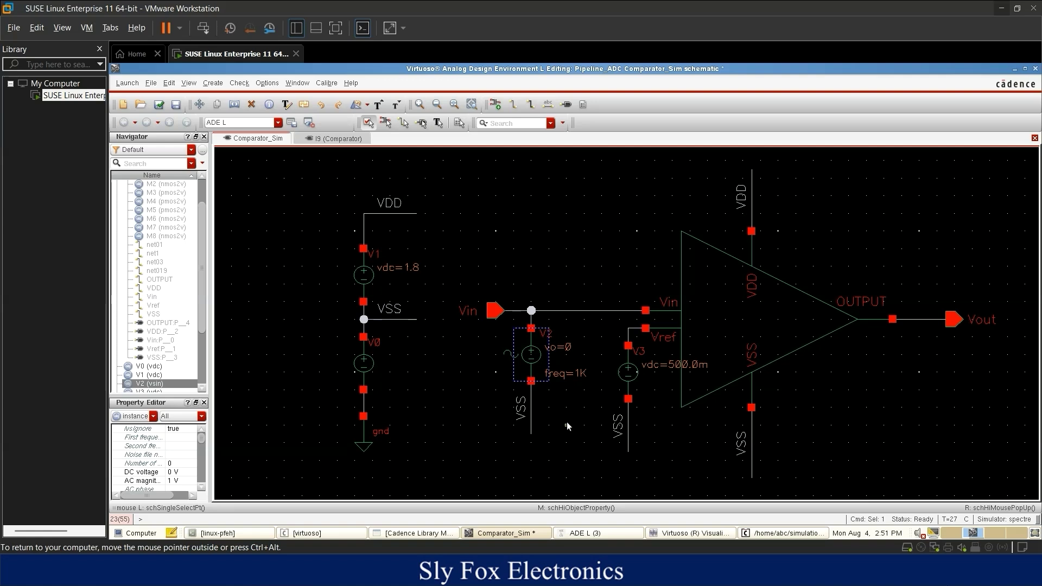
# - Deselect the sine source, then check and save the Comparator_Sim schematic
pyautogui.click(523, 461)
pyautogui.click(160, 105)
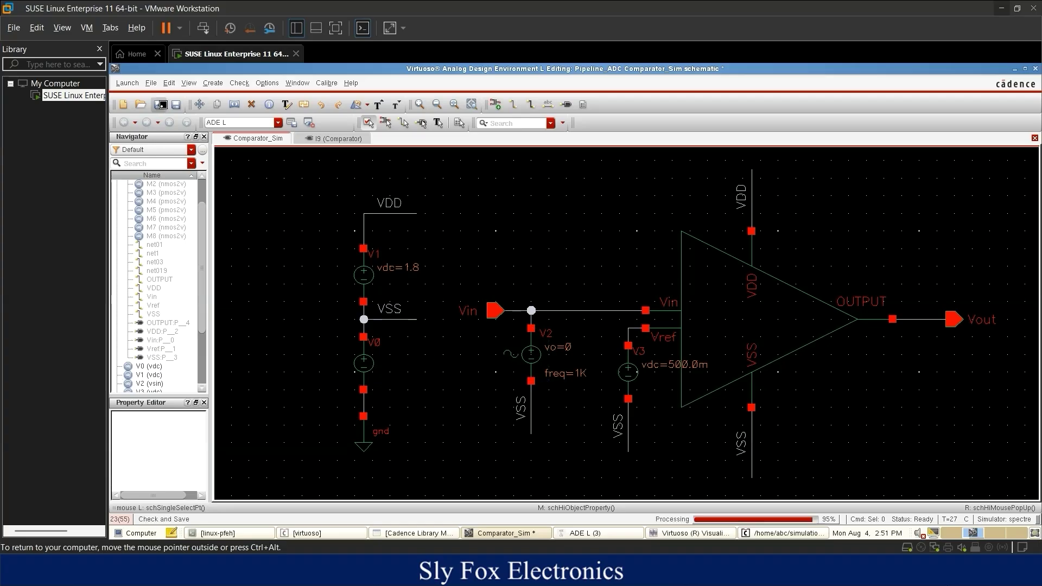
# - Review the ADE L transient setup and view the plotted Vin and Vout waveforms
pyautogui.click(608, 533)
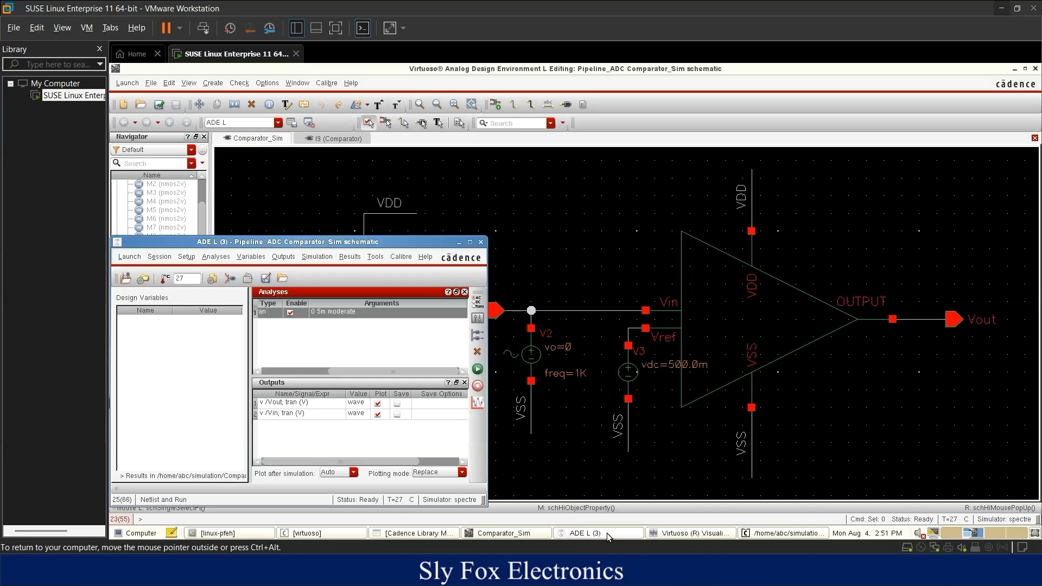
pyautogui.click(606, 533)
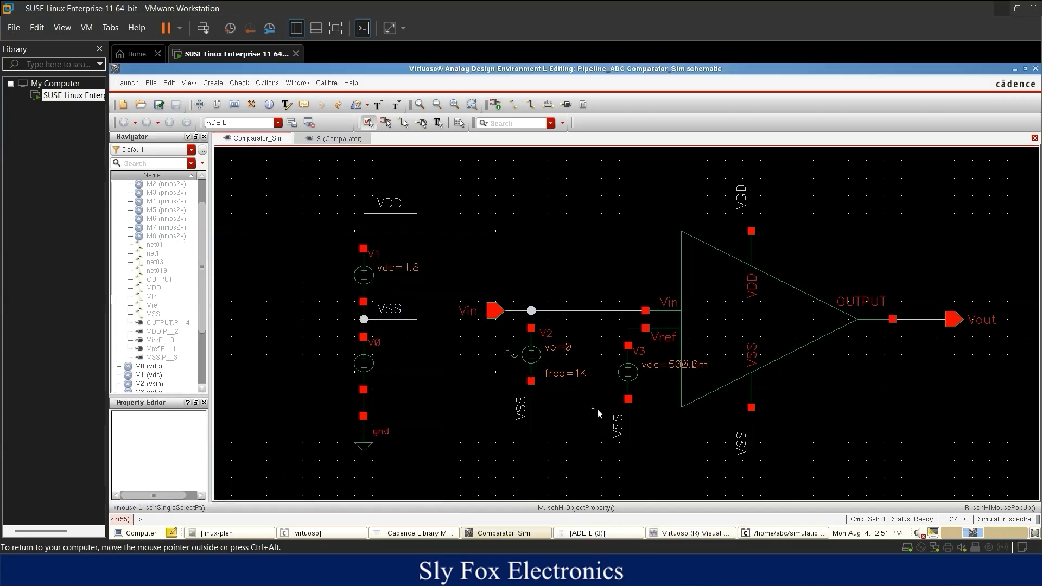
pyautogui.click(677, 534)
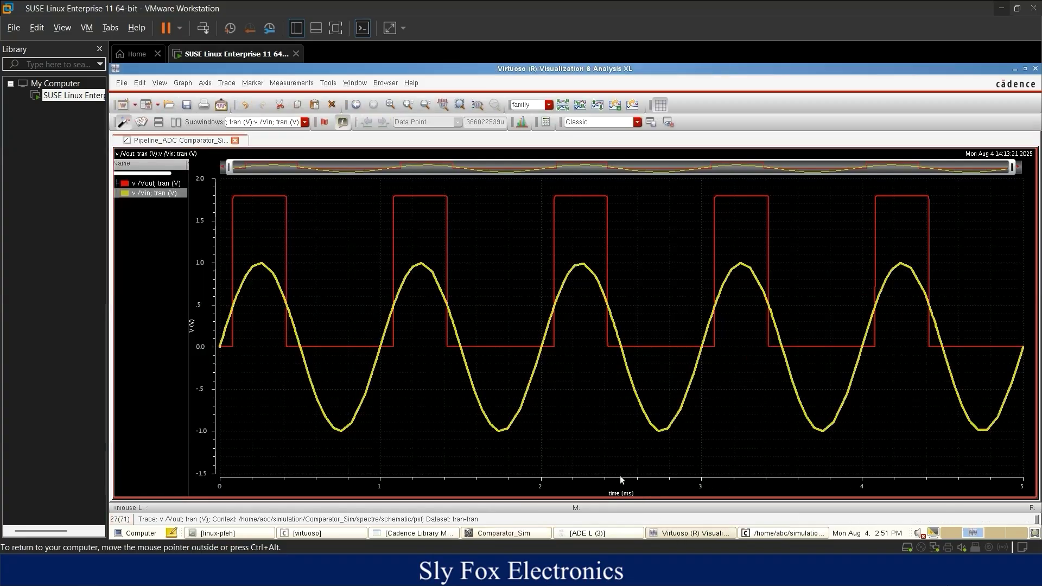
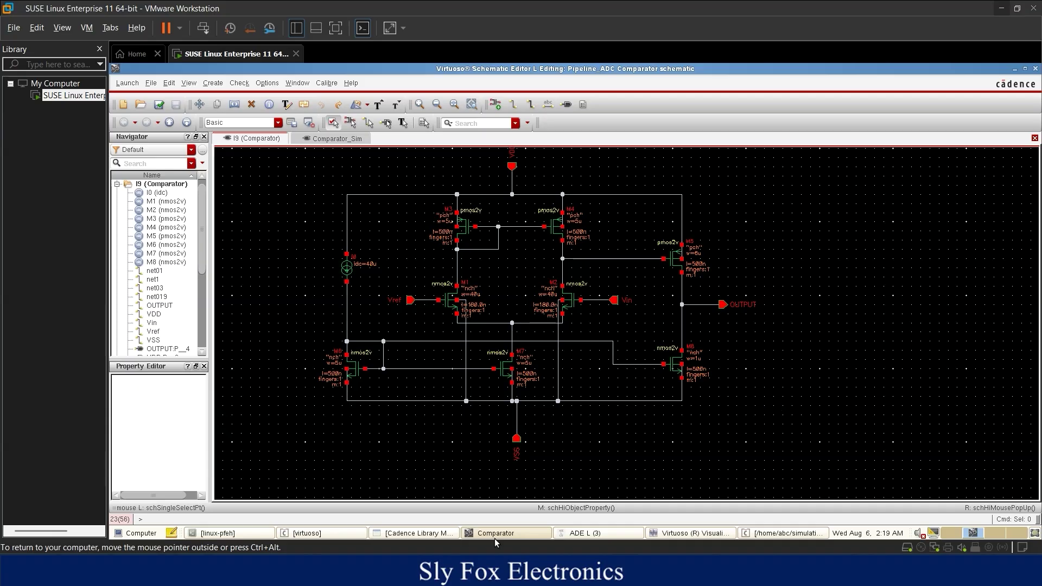
# - Bring up the Library Manager and view the options for creating a new library
pyautogui.click(307, 533)
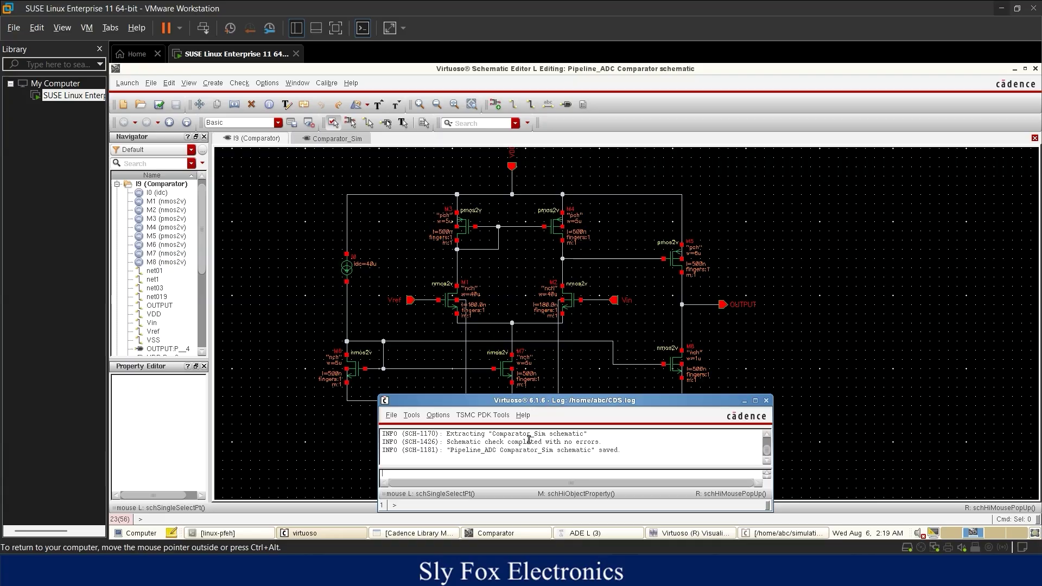
pyautogui.click(411, 415)
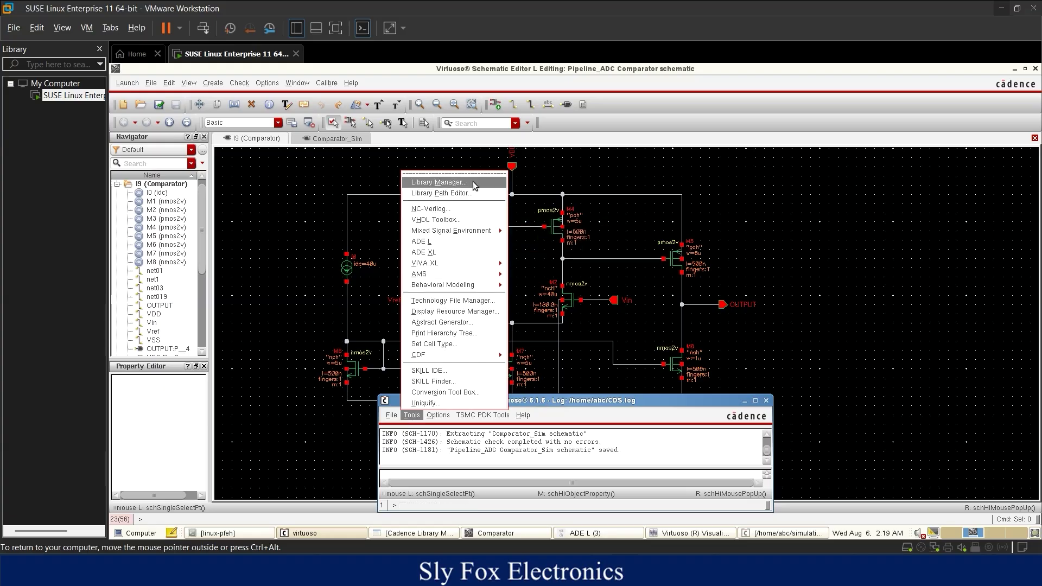
pyautogui.click(404, 536)
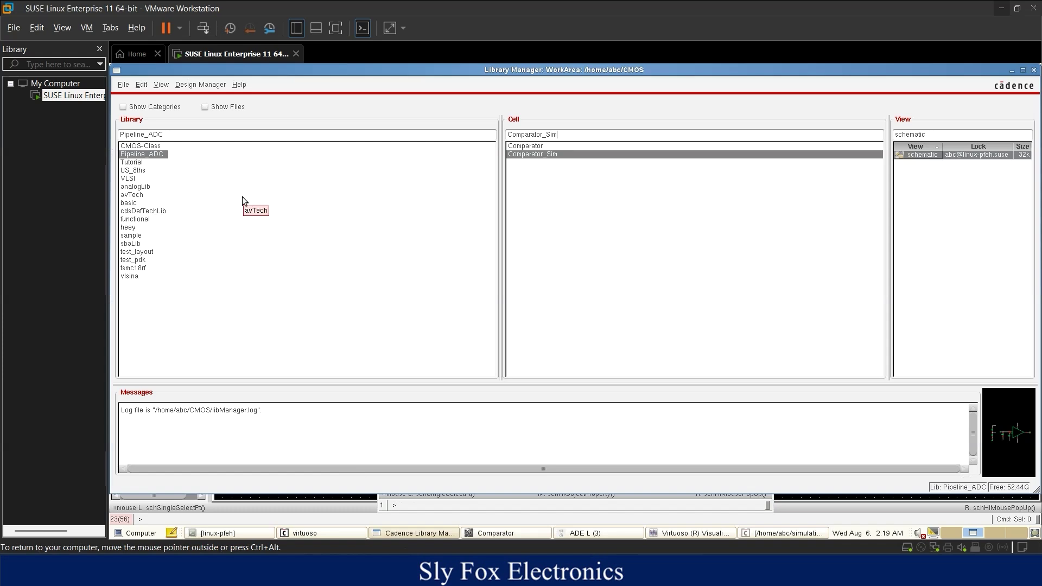
pyautogui.click(125, 85)
pyautogui.moveTo(136, 97)
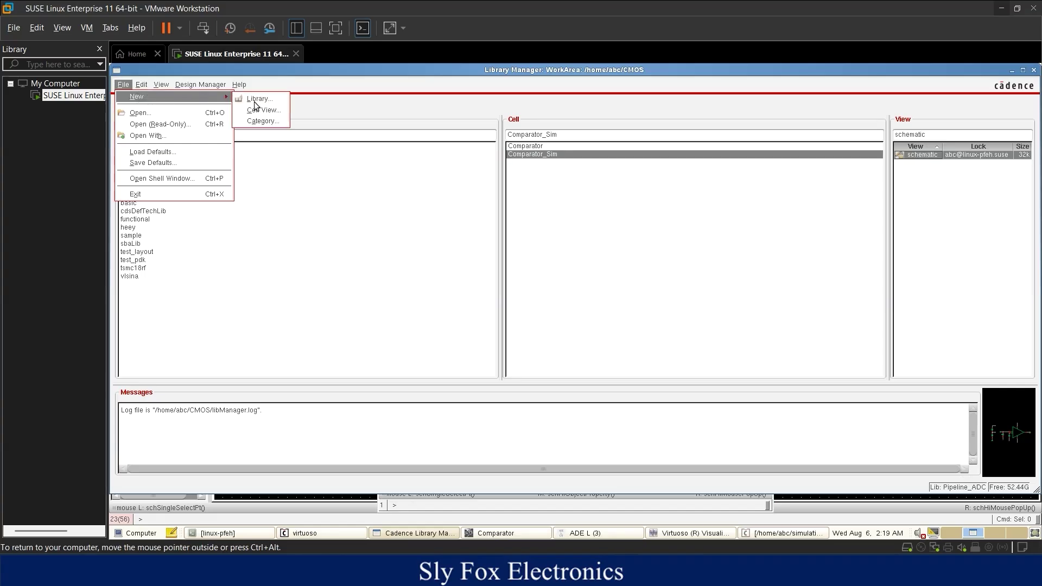
pyautogui.click(318, 232)
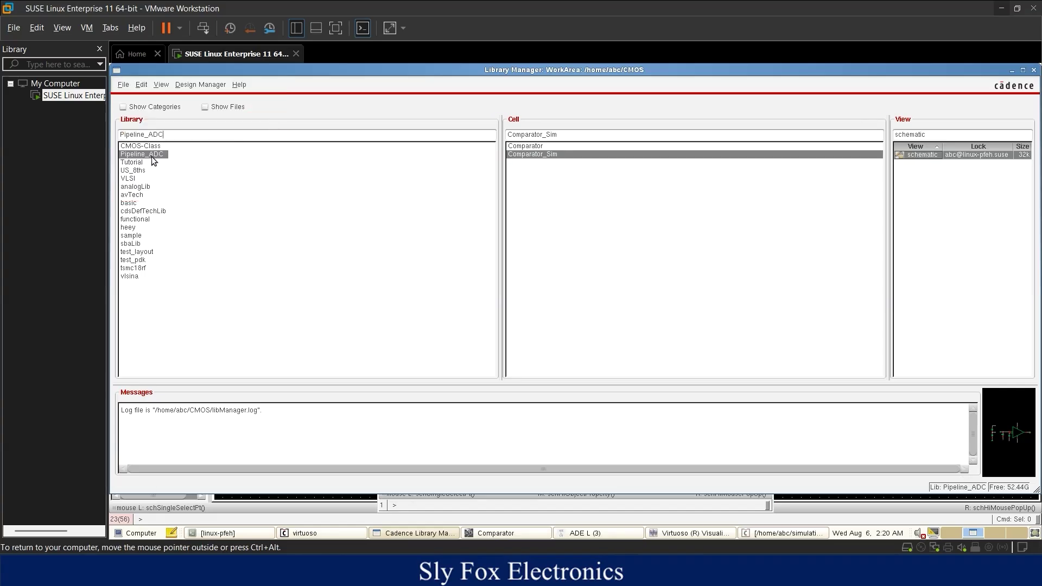
# - Inspect the Comparator cell's views in the Pipeline_ADC library and return to the Comparator schematic
pyautogui.click(151, 156)
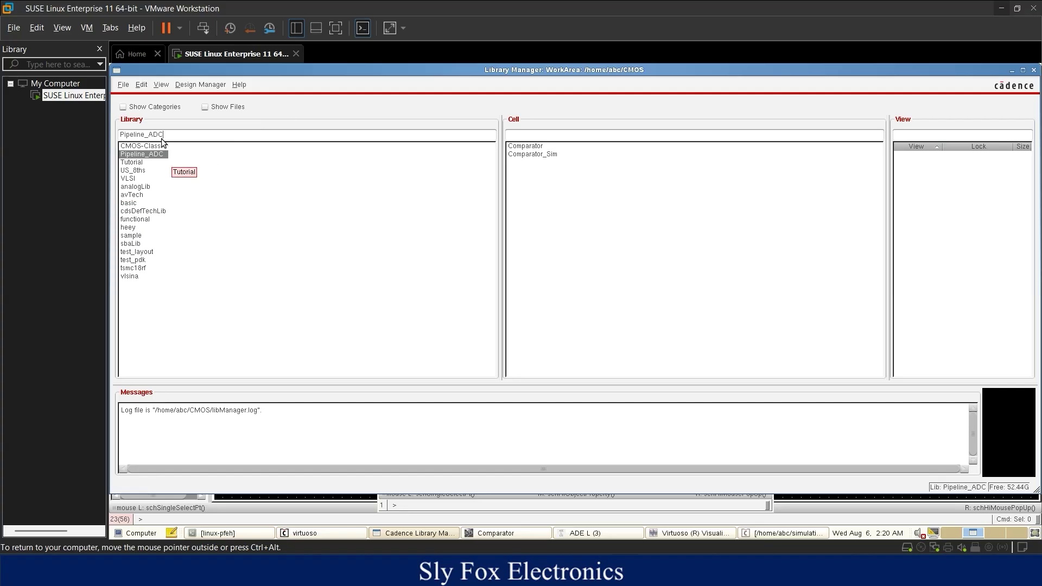
pyautogui.click(123, 85)
pyautogui.moveTo(130, 97)
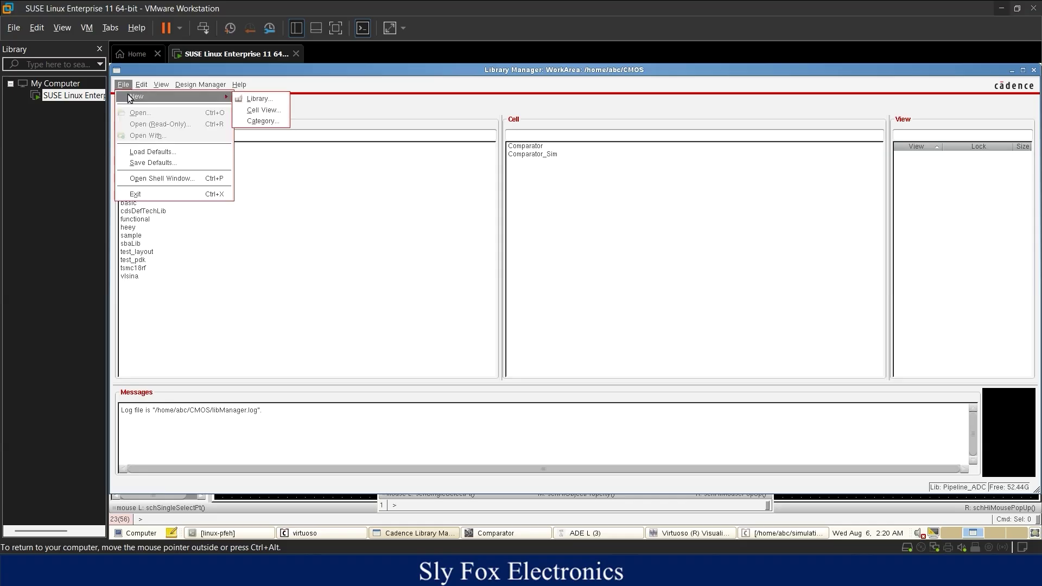
pyautogui.click(407, 211)
pyautogui.click(518, 151)
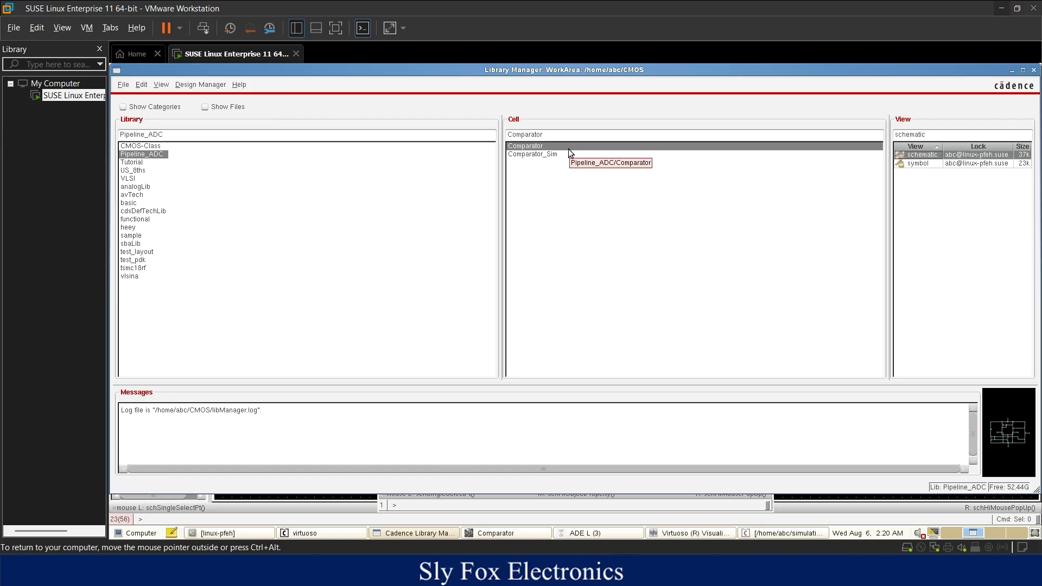
pyautogui.click(1012, 71)
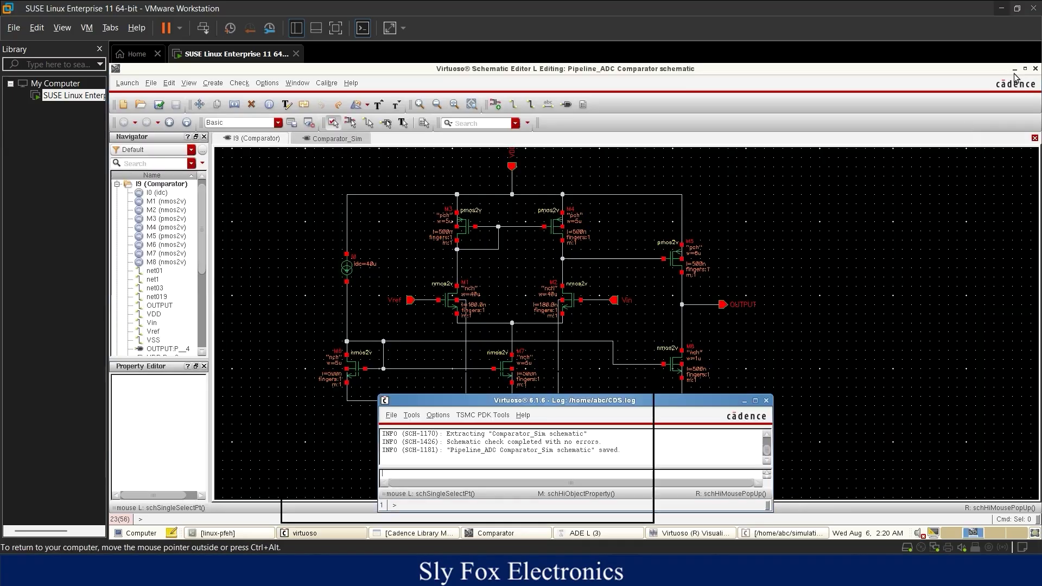
pyautogui.click(744, 403)
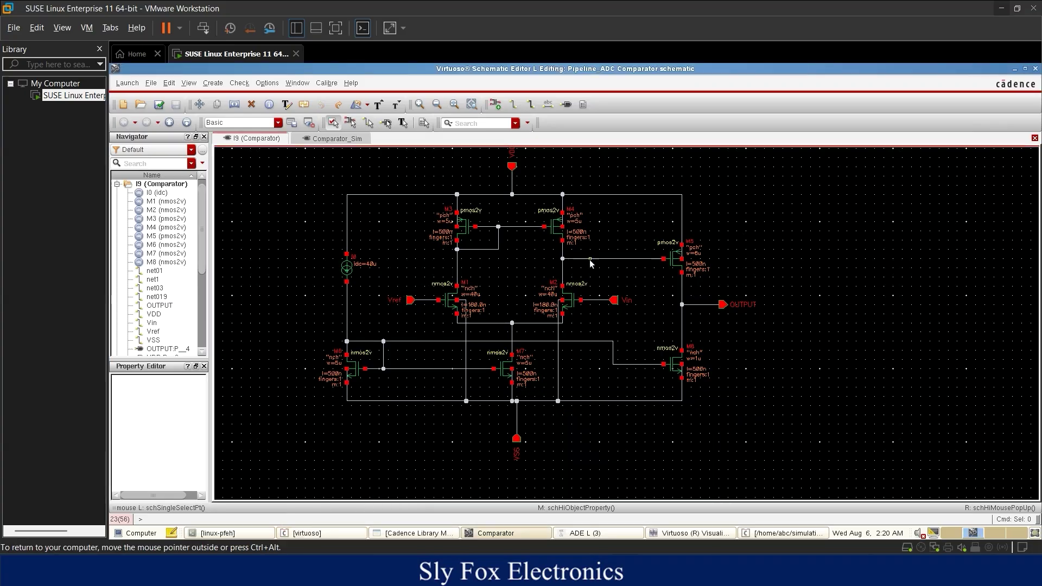
pyautogui.hotkey('ctrl', 'a')
pyautogui.press('Delete')
pyautogui.hotkey('ctrl', 'v')
pyautogui.click(565, 314)
pyautogui.keyDown('ctrl'); pyautogui.scroll(5, 561, 313); pyautogui.keyUp('ctrl')
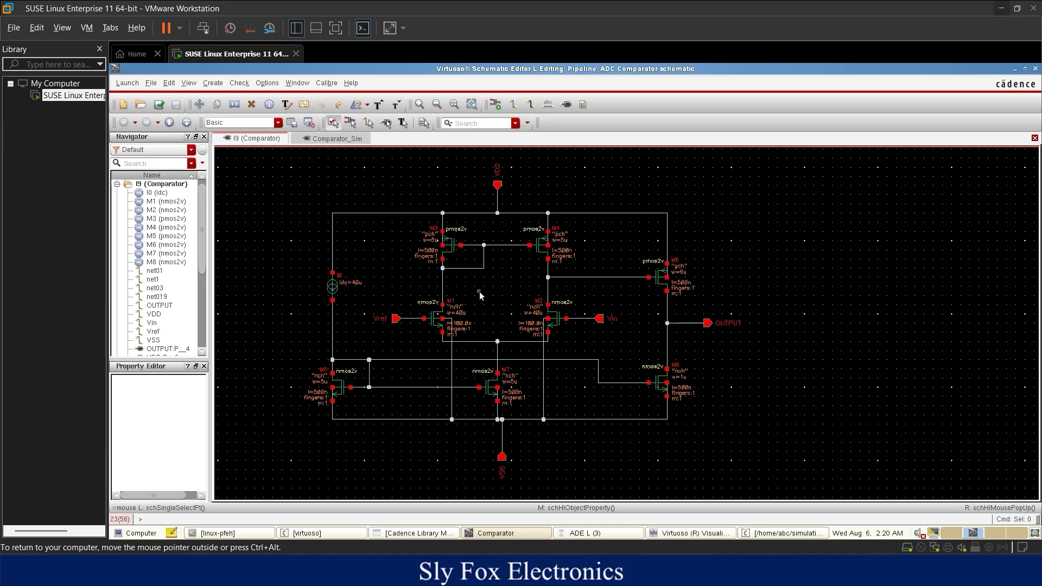
pyautogui.moveTo(484, 291); pyautogui.dragTo(502, 260)
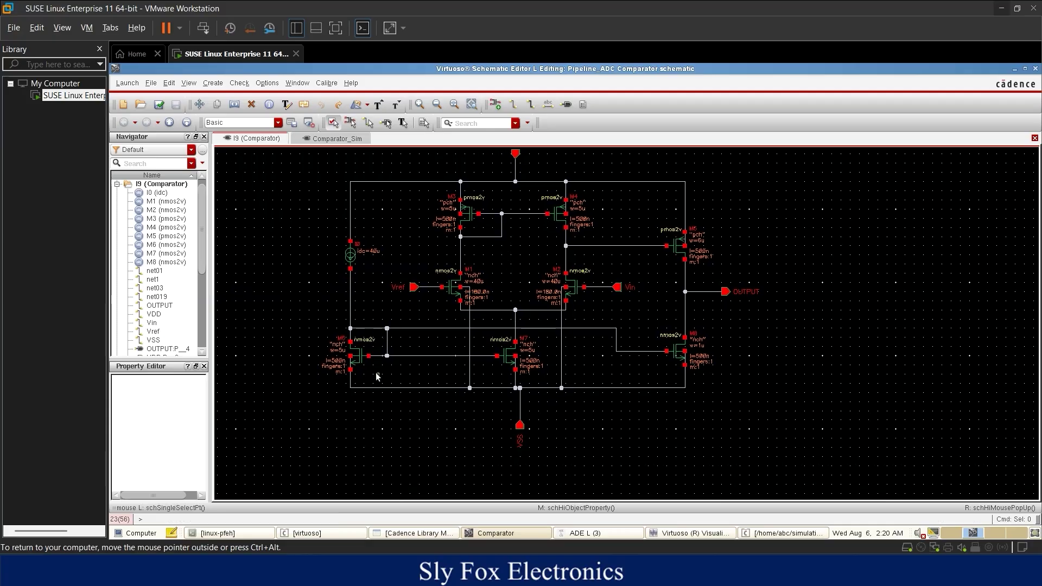
# - Inspect the properties of the idc current source in the Comparator schematic, close them unchanged and deselect the source
pyautogui.keyDown('ctrl'); pyautogui.scroll(2, 372, 376); pyautogui.keyUp('ctrl')
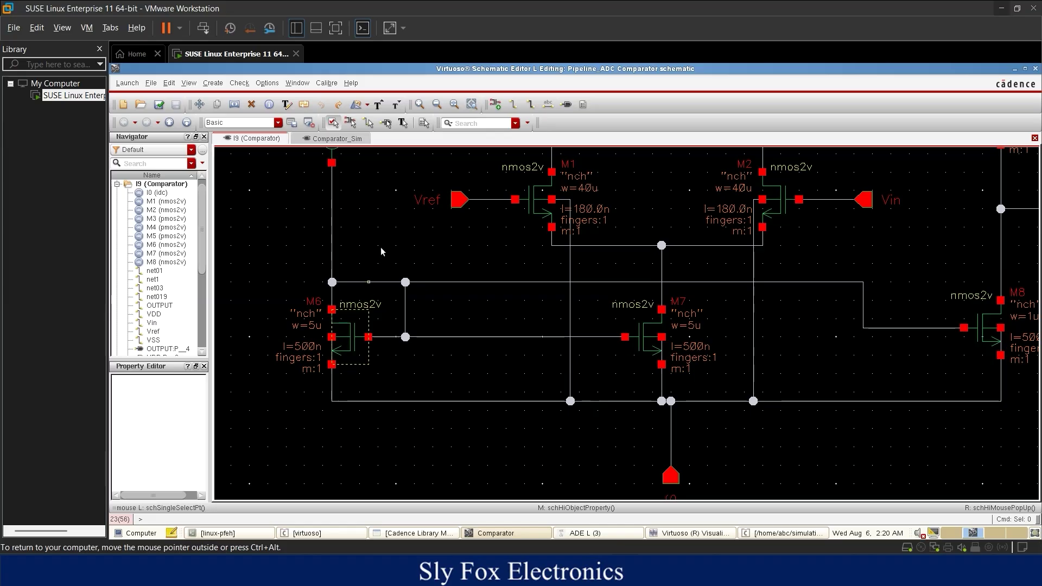
pyautogui.keyDown('ctrl'); pyautogui.scroll(-2, 389, 227); pyautogui.keyUp('ctrl')
pyautogui.keyDown('ctrl'); pyautogui.scroll(4, 388, 227); pyautogui.keyUp('ctrl')
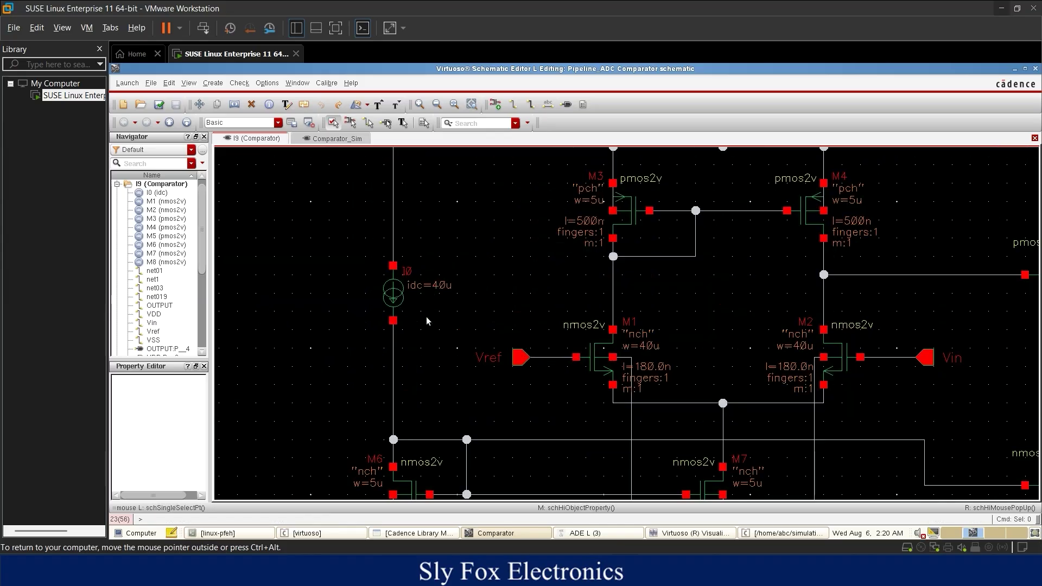
pyautogui.click(349, 252)
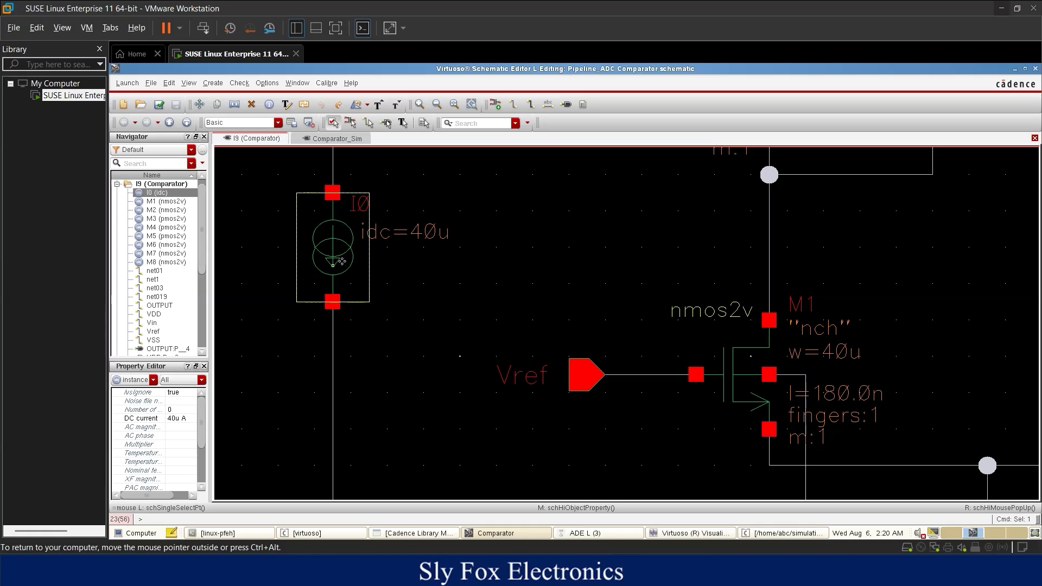
pyautogui.press('q')
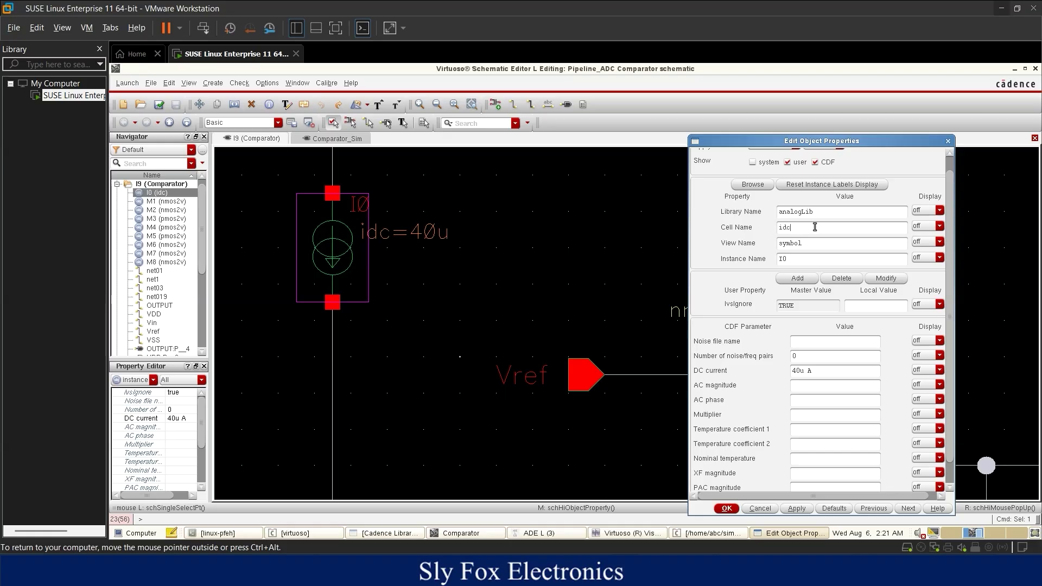
pyautogui.doubleClick(793, 260)
pyautogui.click(763, 509)
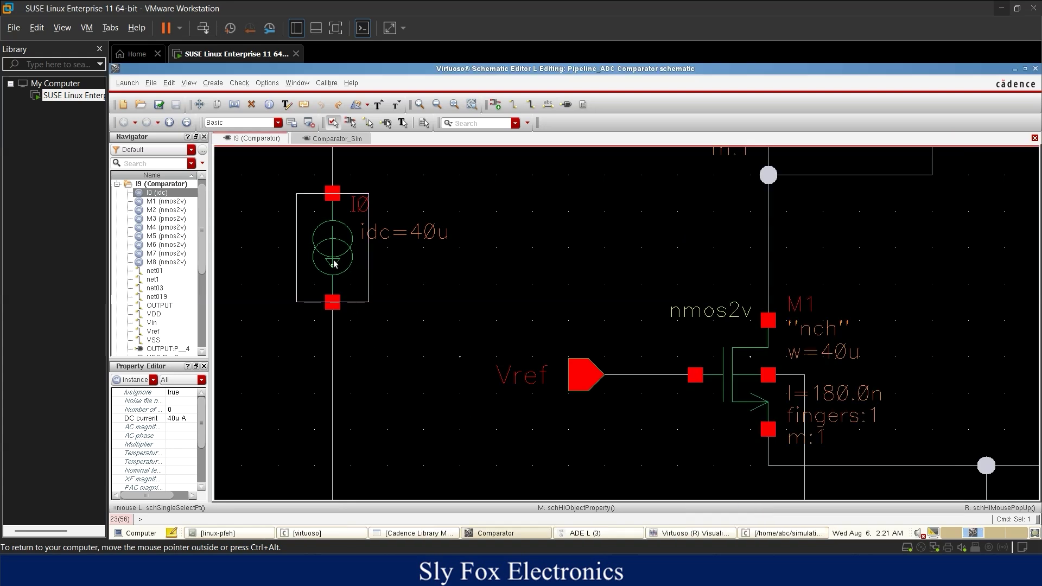
pyautogui.click(454, 279)
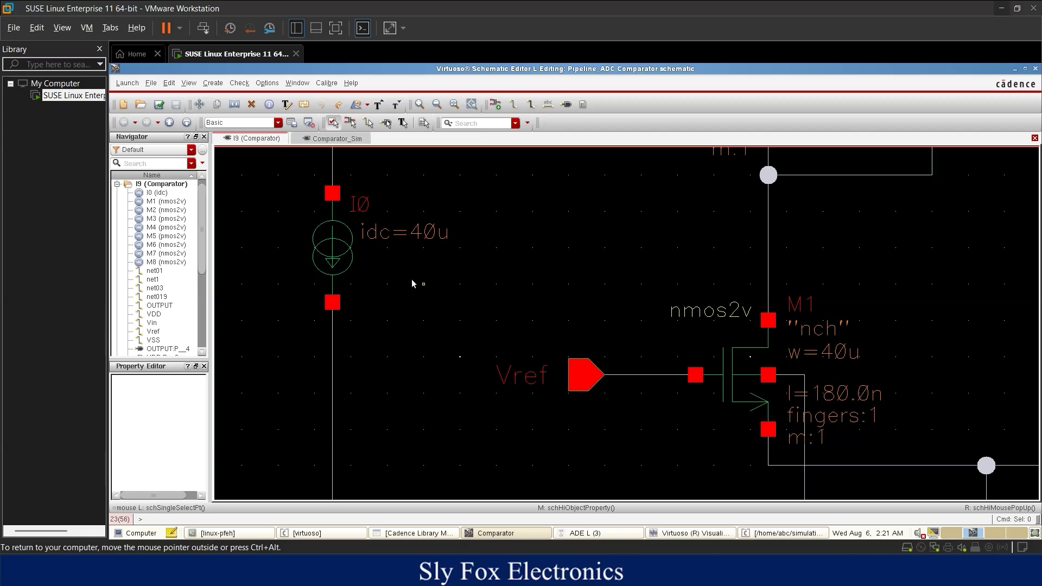
# - Choose the symbol view of the nmos2v cell from the tsmc18rf library for a new instance, then cancel without placing it
pyautogui.keyDown('ctrl'); pyautogui.scroll(-2, 406, 266); pyautogui.keyUp('ctrl')
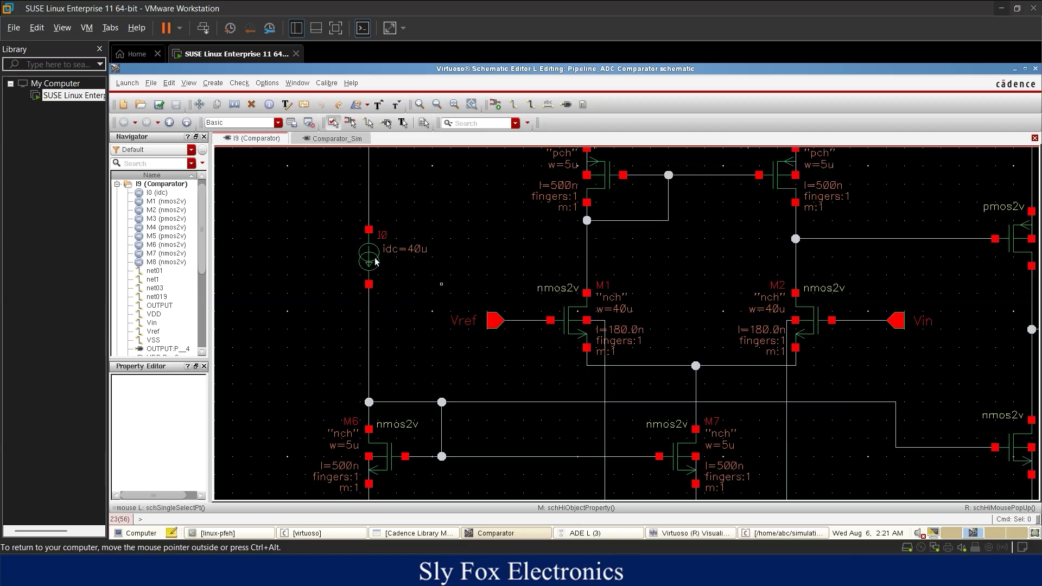
pyautogui.press('i')
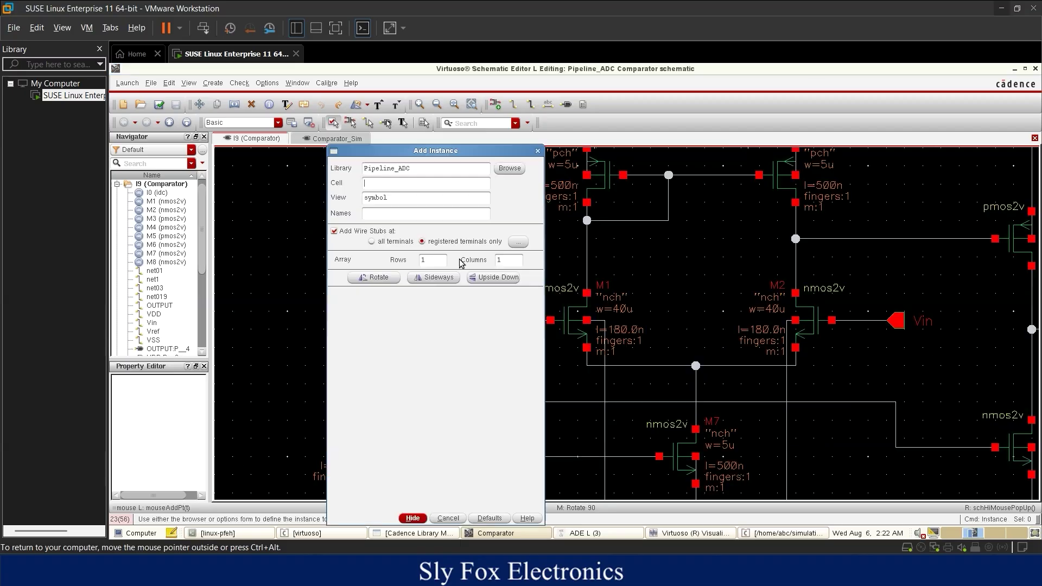
pyautogui.click(503, 169)
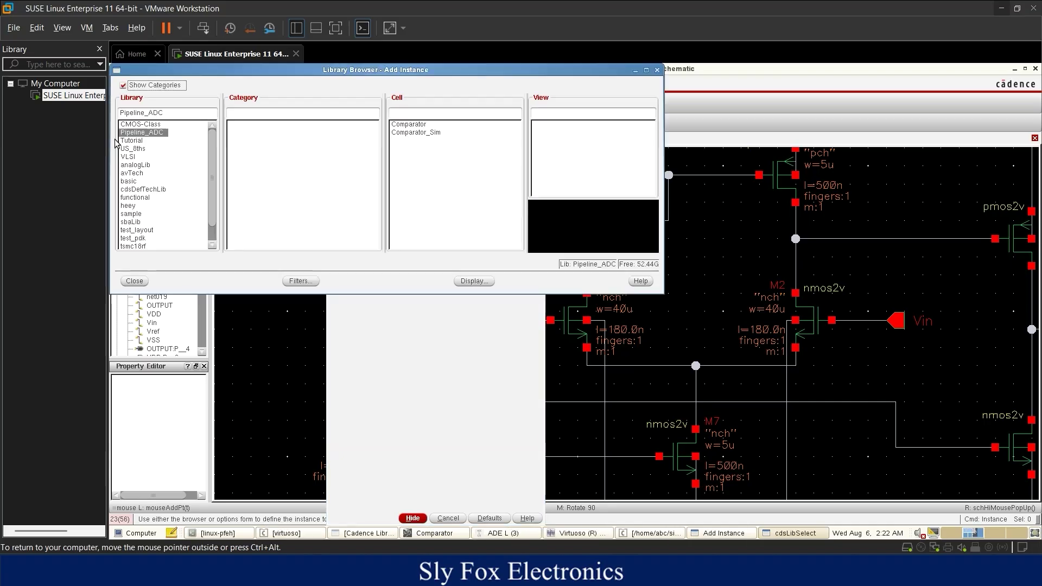
pyautogui.click(142, 165)
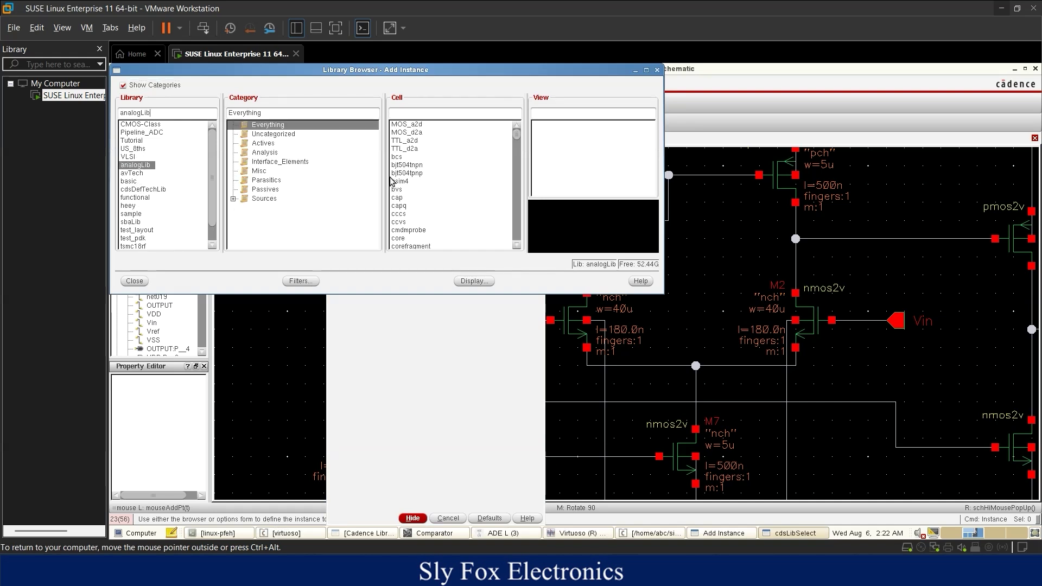
pyautogui.click(134, 246)
pyautogui.click(425, 113)
pyautogui.write('nmo')
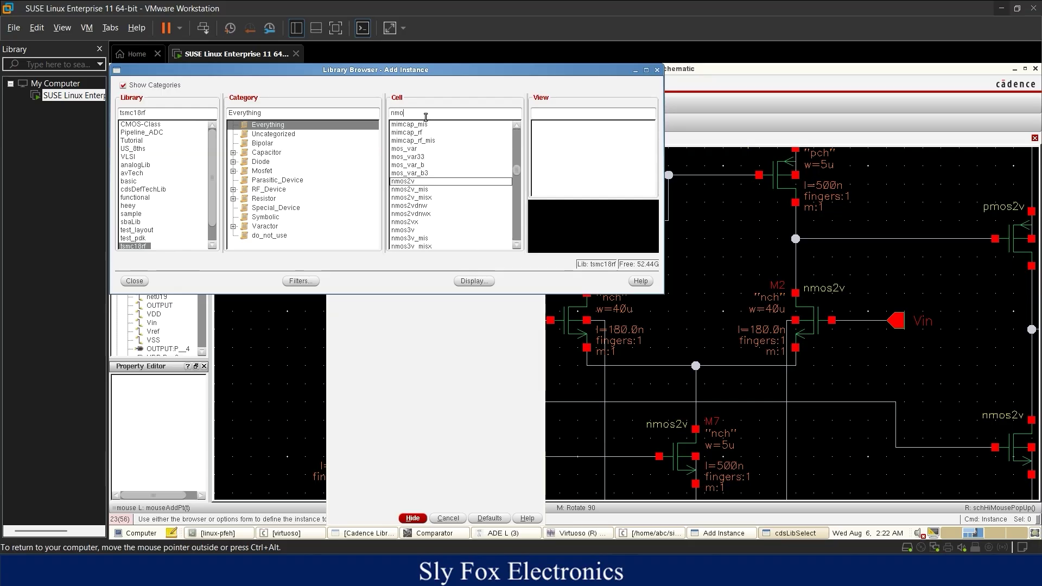
pyautogui.write('s')
pyautogui.click(421, 183)
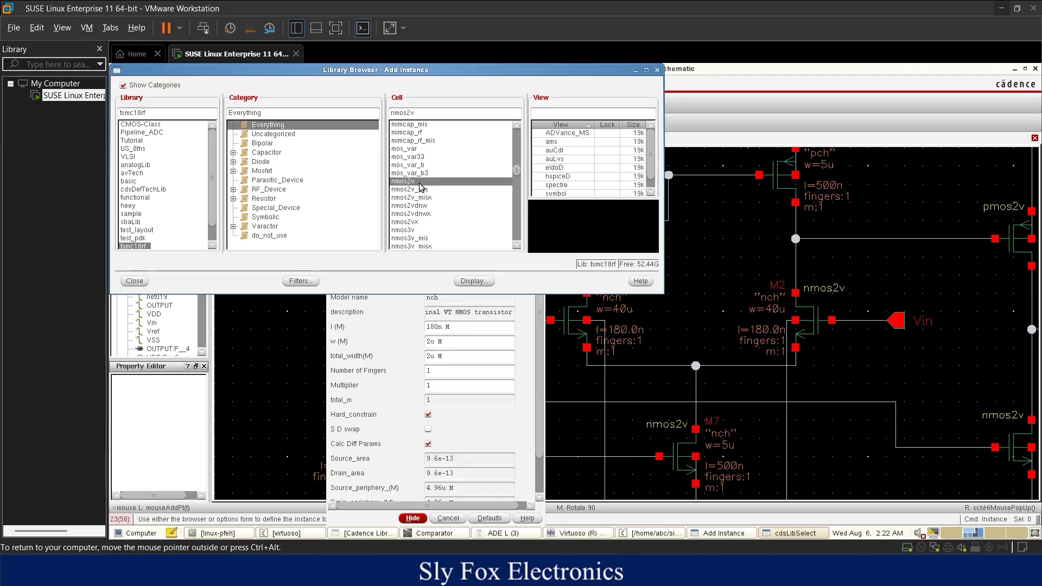
pyautogui.doubleClick(558, 196)
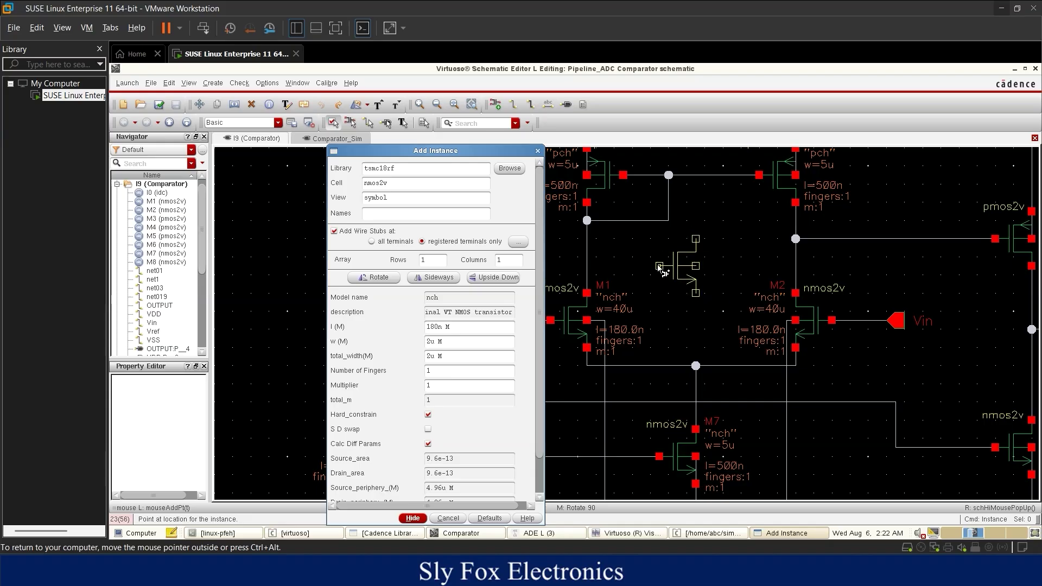
pyautogui.press('Escape')
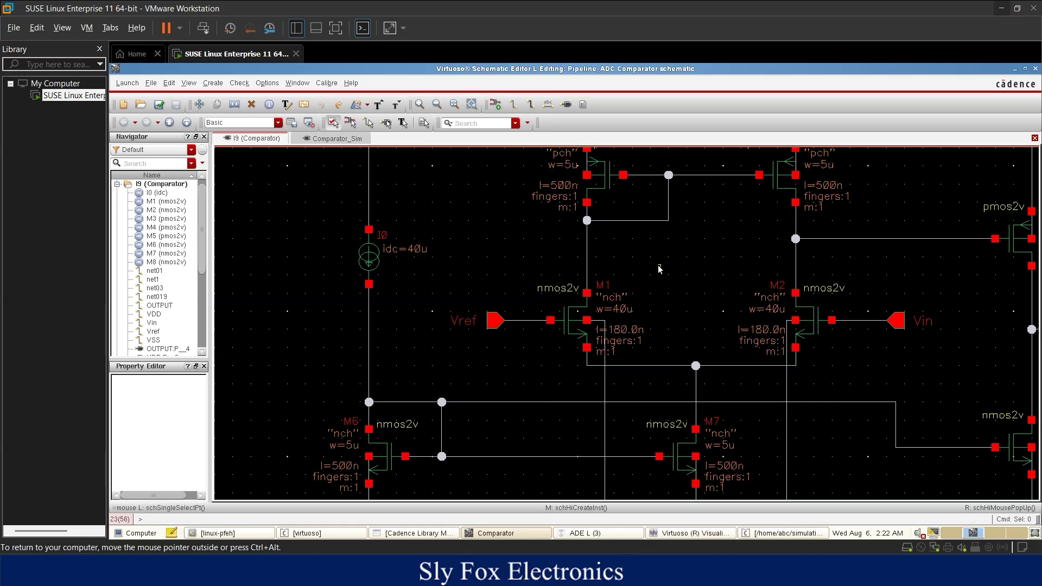
# - Inspect the properties of the diode-connected transistor M6, close them unchanged and deselect the transistor
pyautogui.scroll(-3, 448, 348)
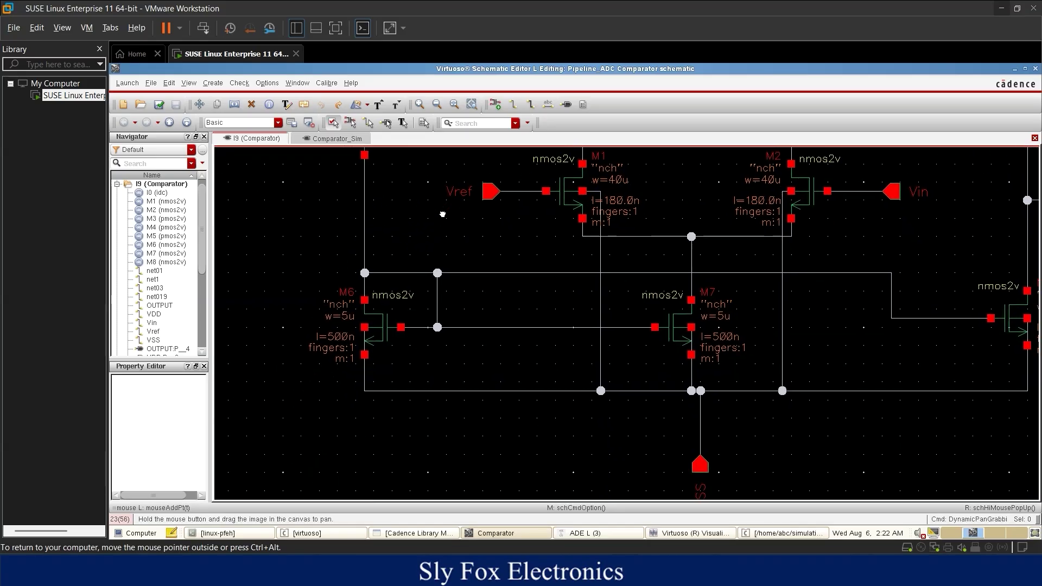
pyautogui.keyDown('ctrl'); pyautogui.scroll(3, 341, 328); pyautogui.keyUp('ctrl')
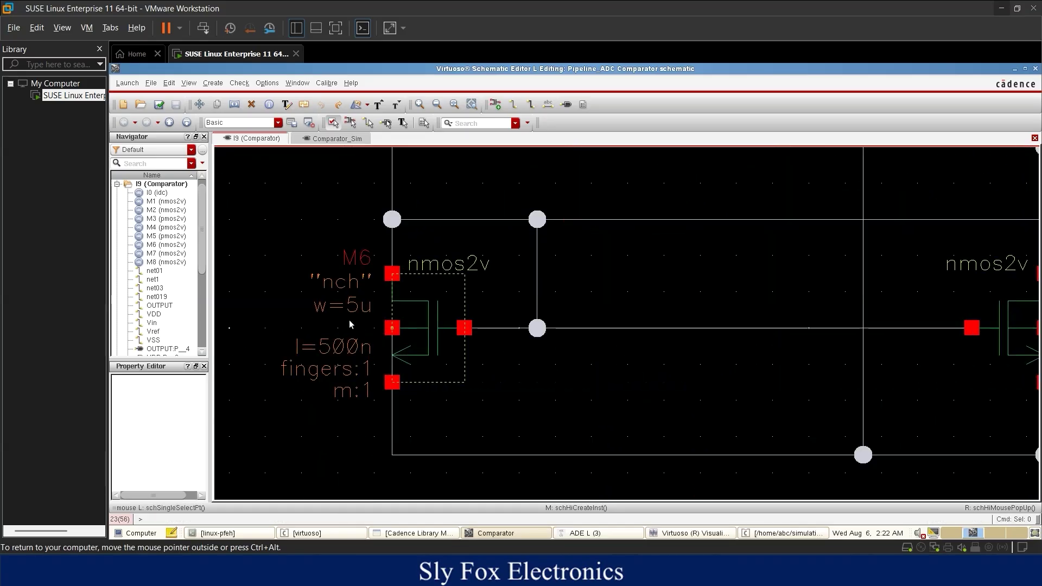
pyautogui.click(428, 340)
pyautogui.press('q')
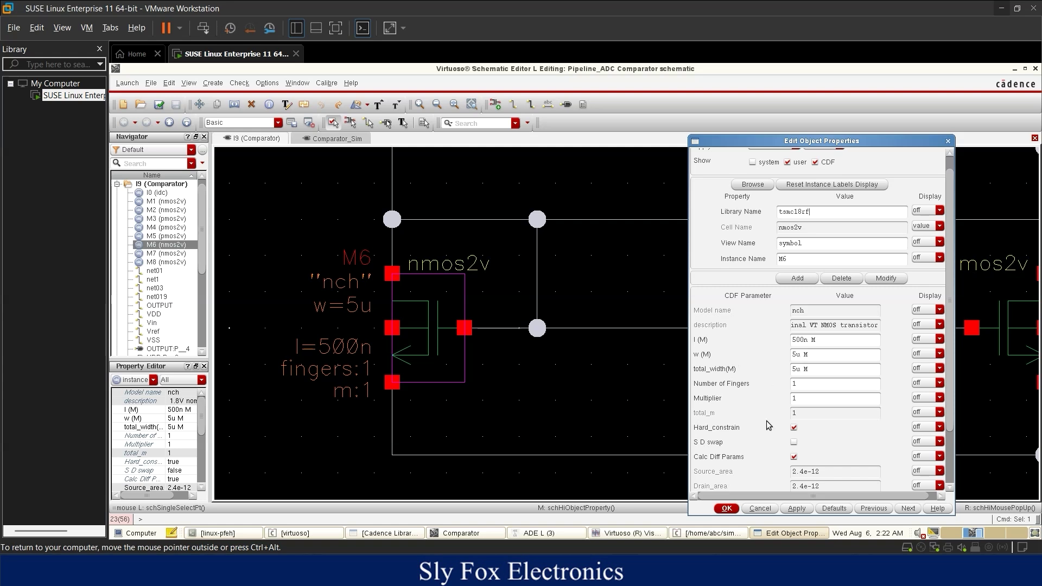
pyautogui.click(760, 508)
pyautogui.keyDown('shift'); pyautogui.hscroll(5, 703, 255); pyautogui.keyUp('shift')
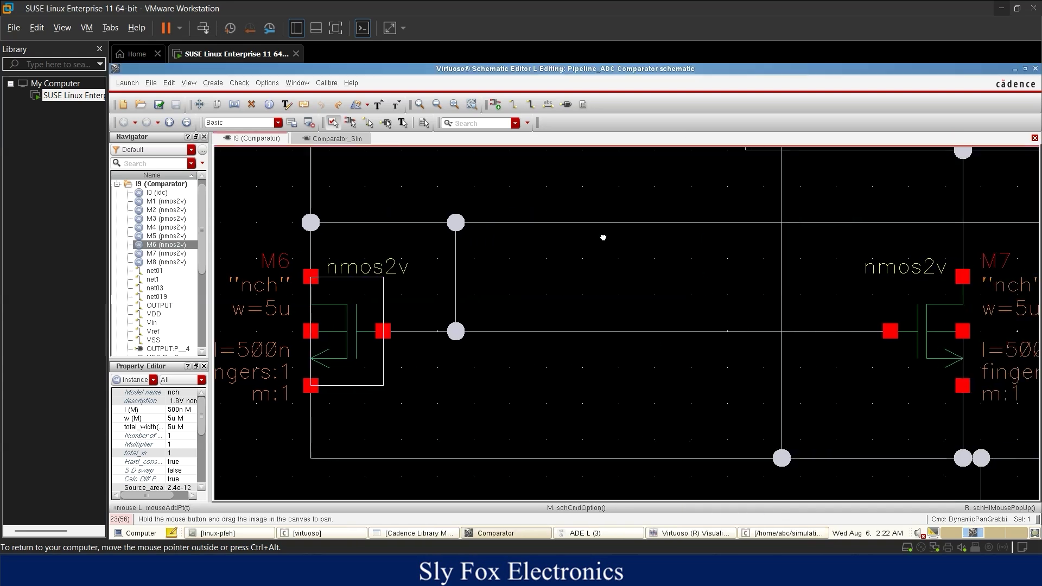
pyautogui.keyDown('ctrl'); pyautogui.scroll(-2, 722, 269); pyautogui.keyUp('ctrl')
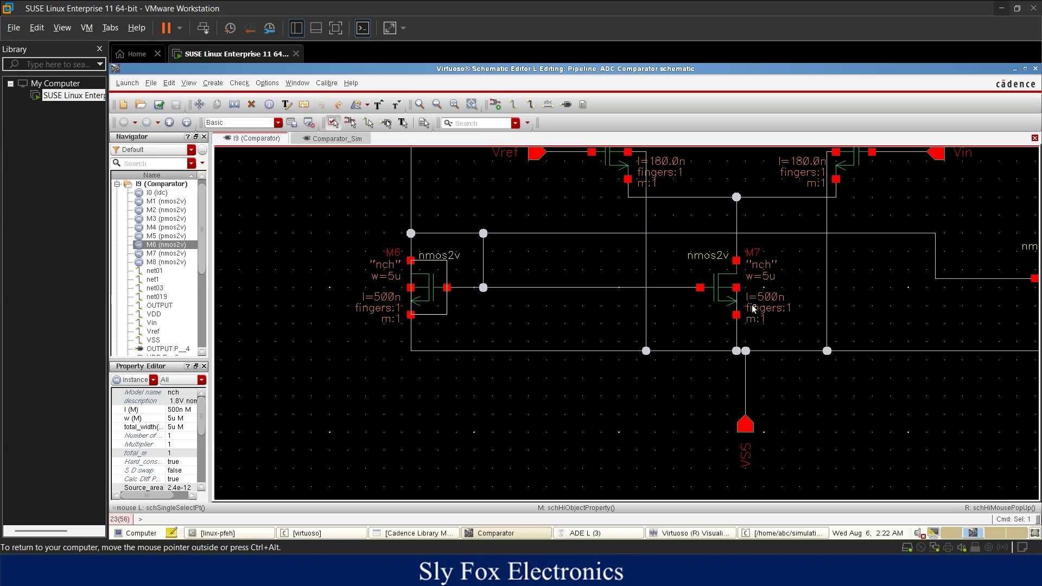
pyautogui.click(606, 306)
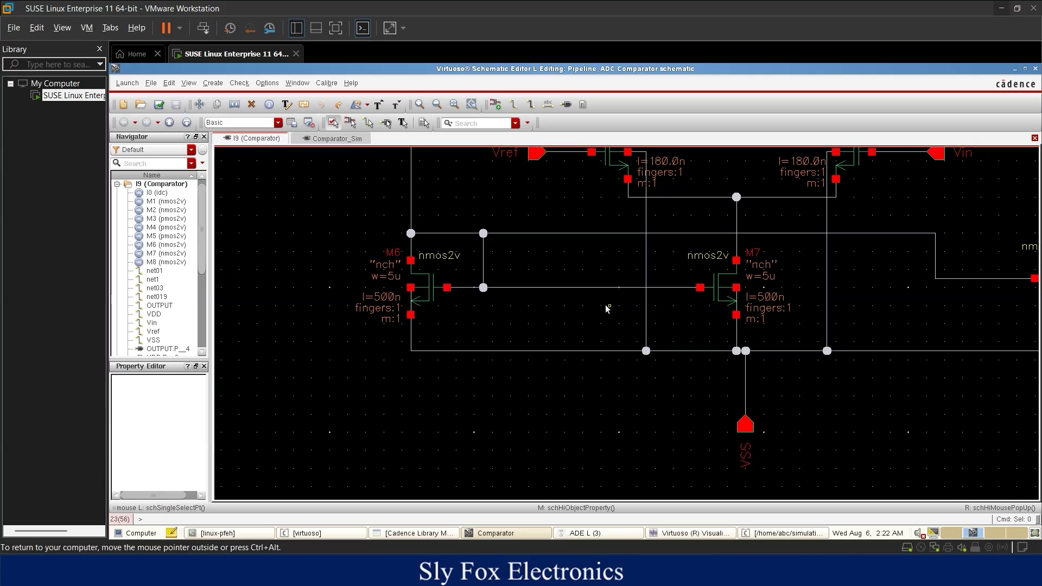
# - Review the direction options for creating a new schematic pin, then cancel without adding a pin
pyautogui.scroll(3, 536, 305)
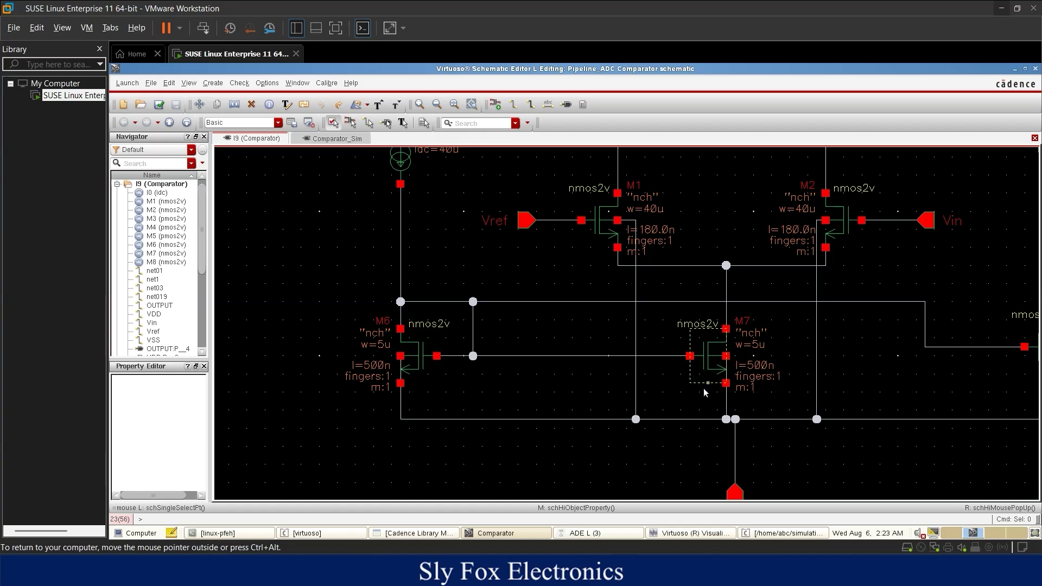
pyautogui.moveTo(674, 279); pyautogui.dragTo(668, 312)
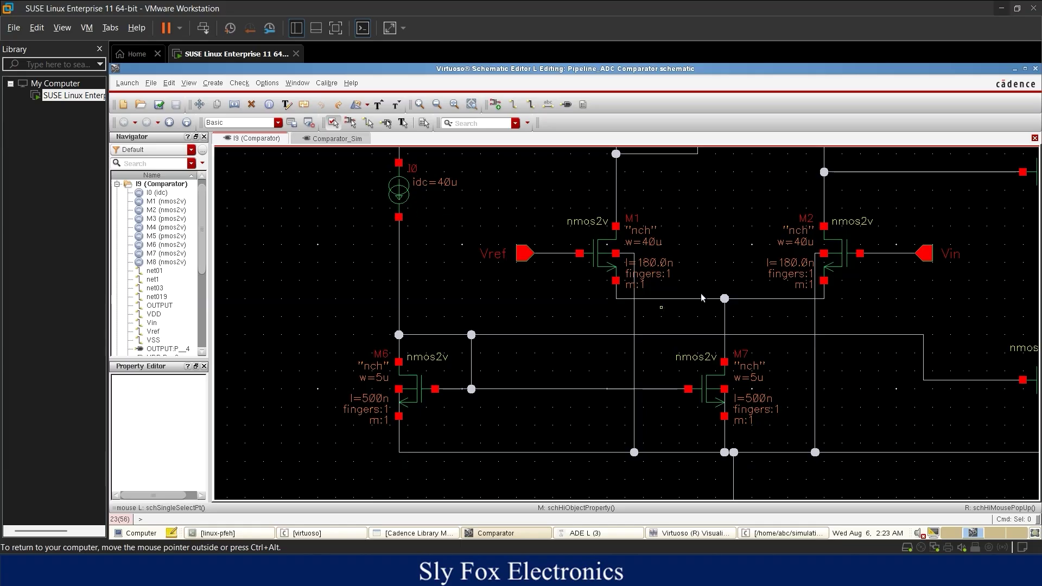
pyautogui.moveTo(663, 310); pyautogui.dragTo(546, 311)
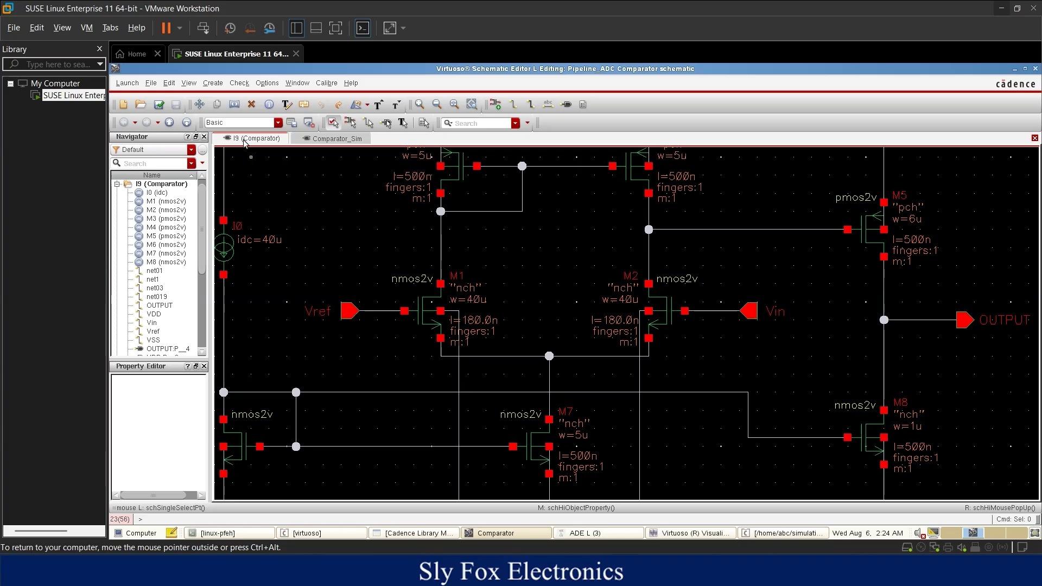
pyautogui.click(212, 83)
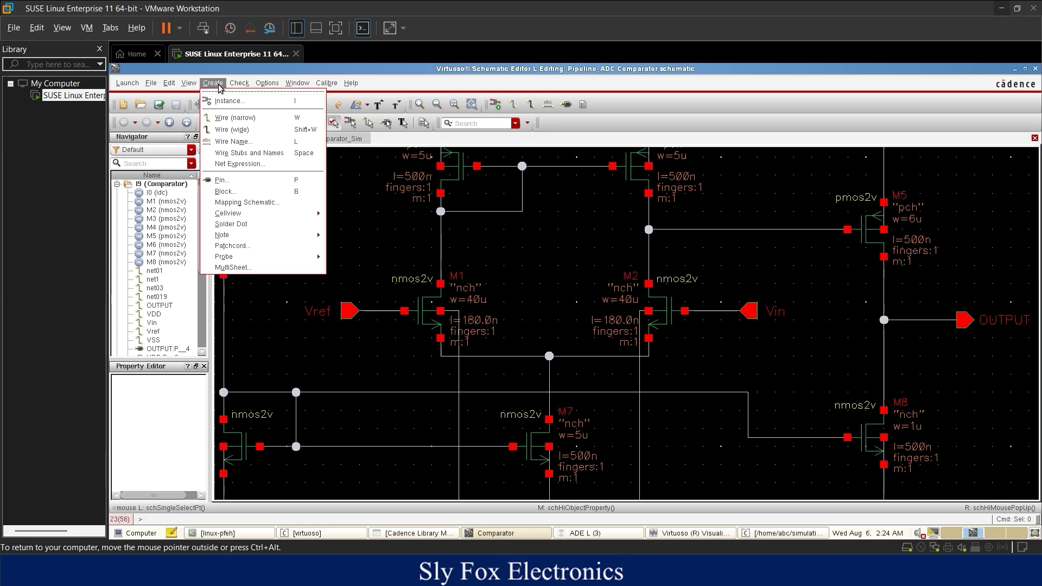
pyautogui.click(234, 184)
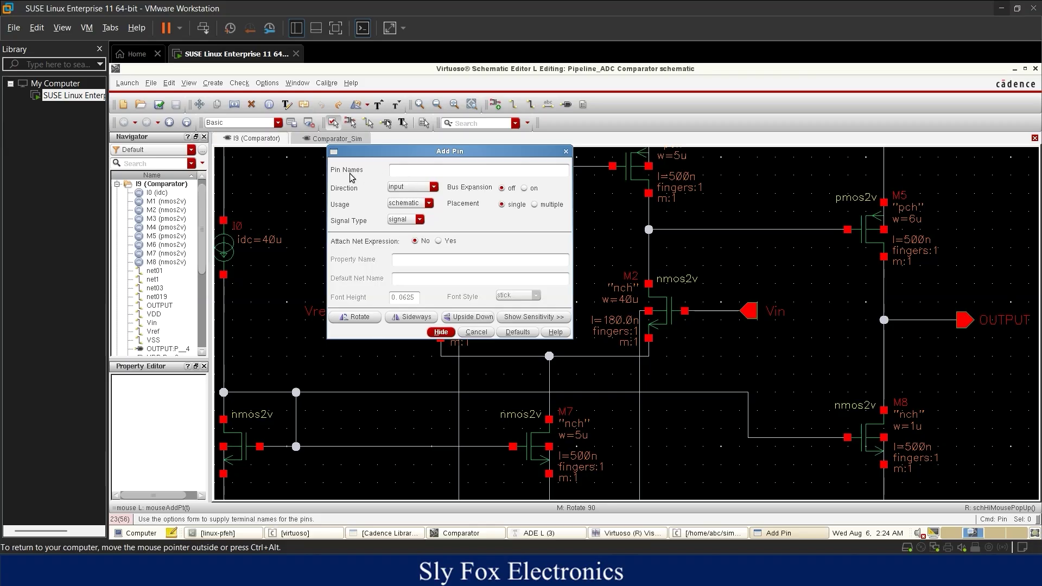
pyautogui.click(414, 170)
pyautogui.click(435, 187)
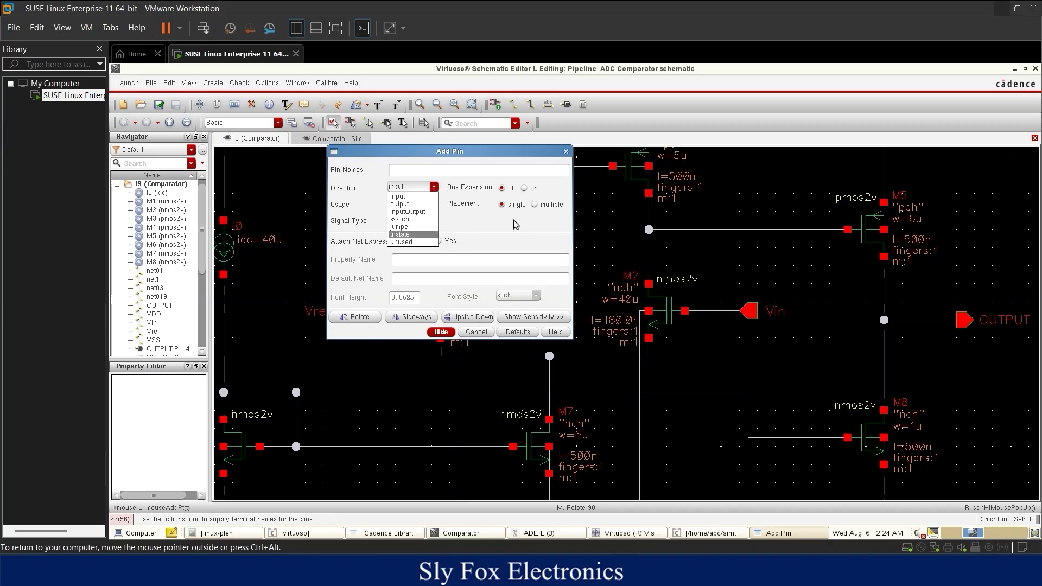
pyautogui.click(487, 223)
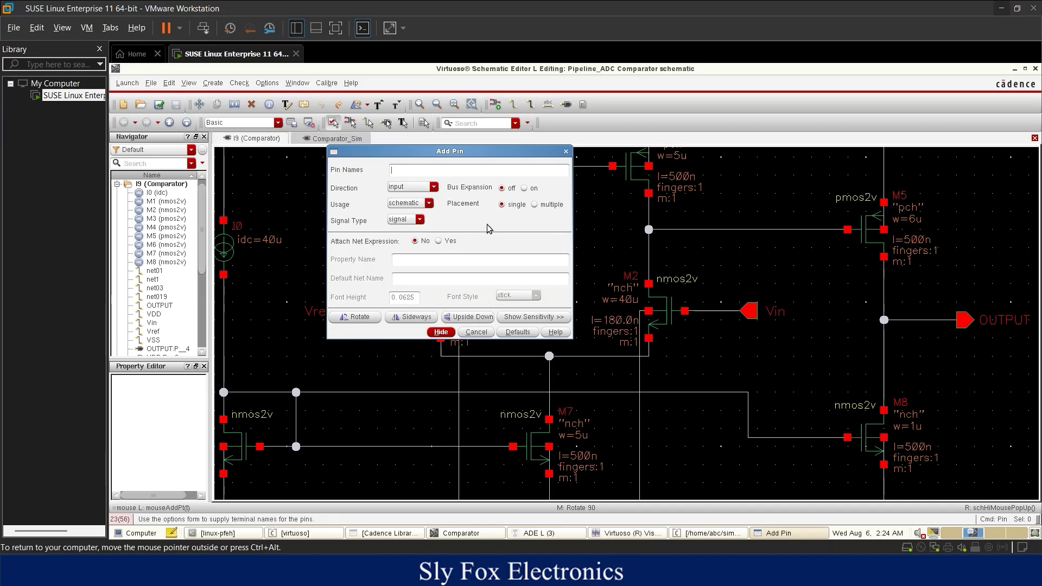
pyautogui.click(483, 334)
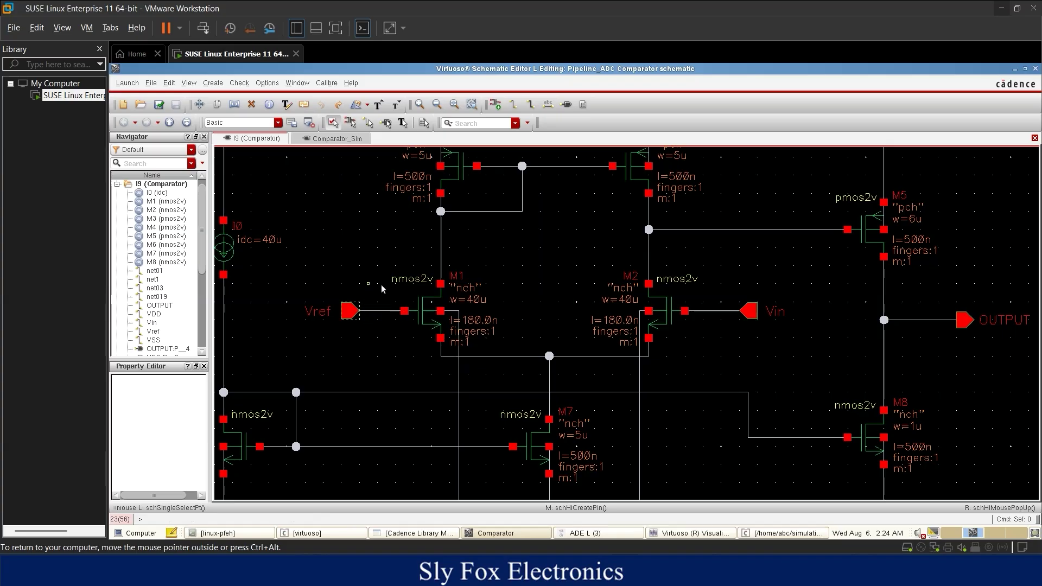
# - Examine the comparator's input pair M1/M2, the PMOS loads M3/M4, the output stage M5/M8 and the VDD connection
pyautogui.scroll(-2, 480, 276)
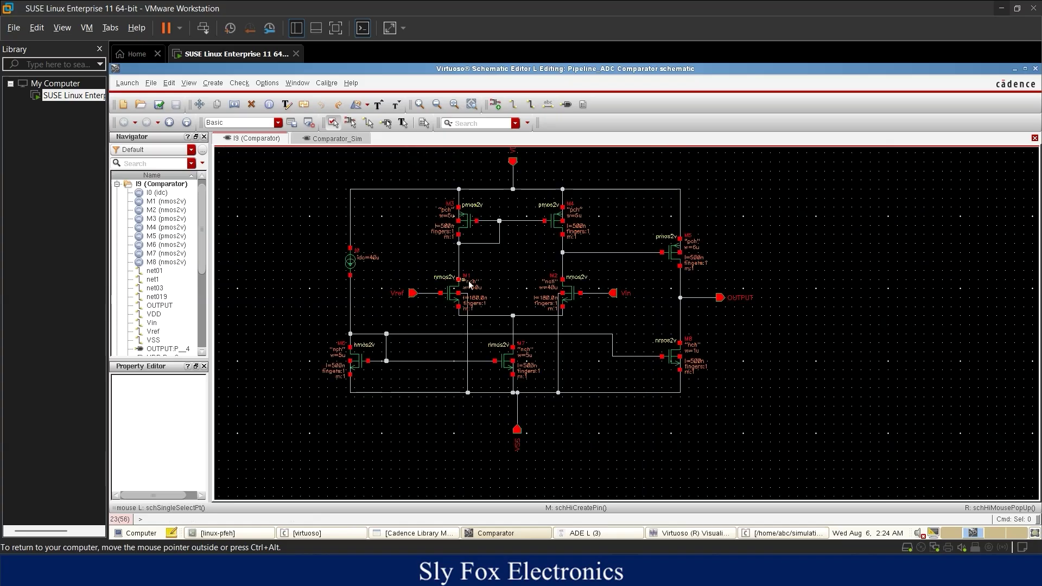
pyautogui.scroll(2, 482, 283)
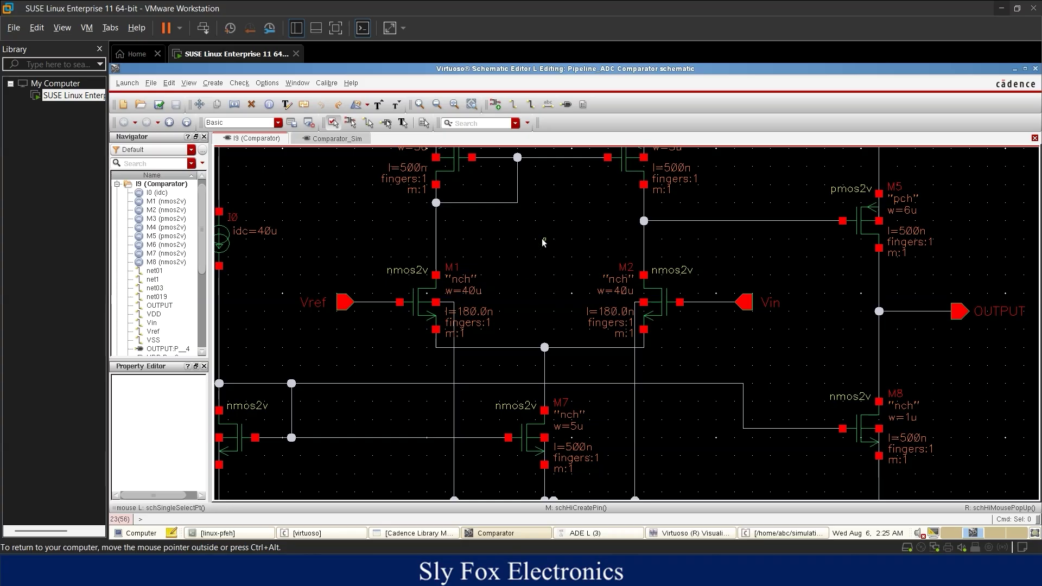
pyautogui.scroll(3, 544, 242)
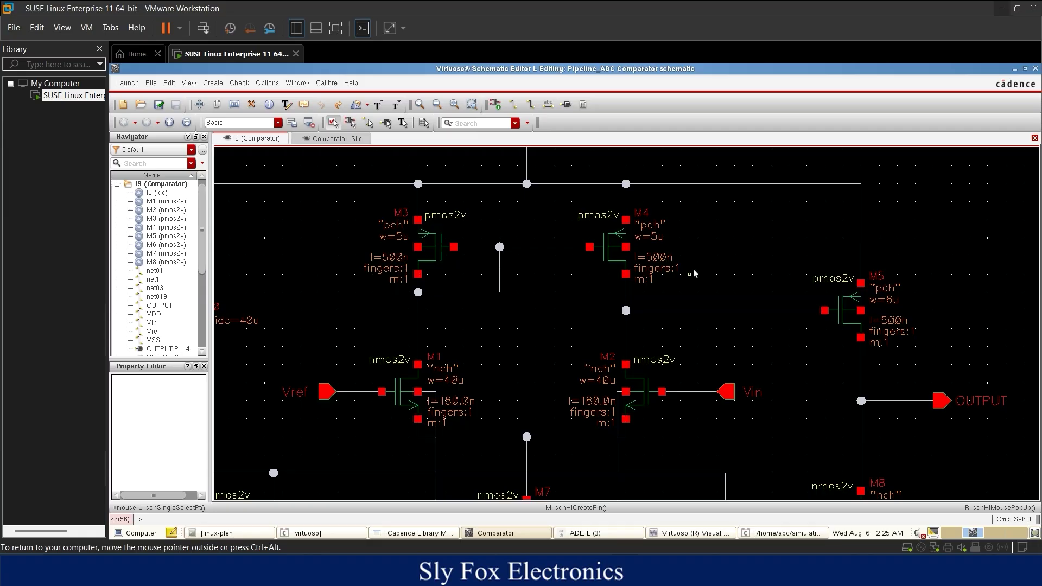
pyautogui.moveTo(541, 317); pyautogui.dragTo(508, 236, button='middle')
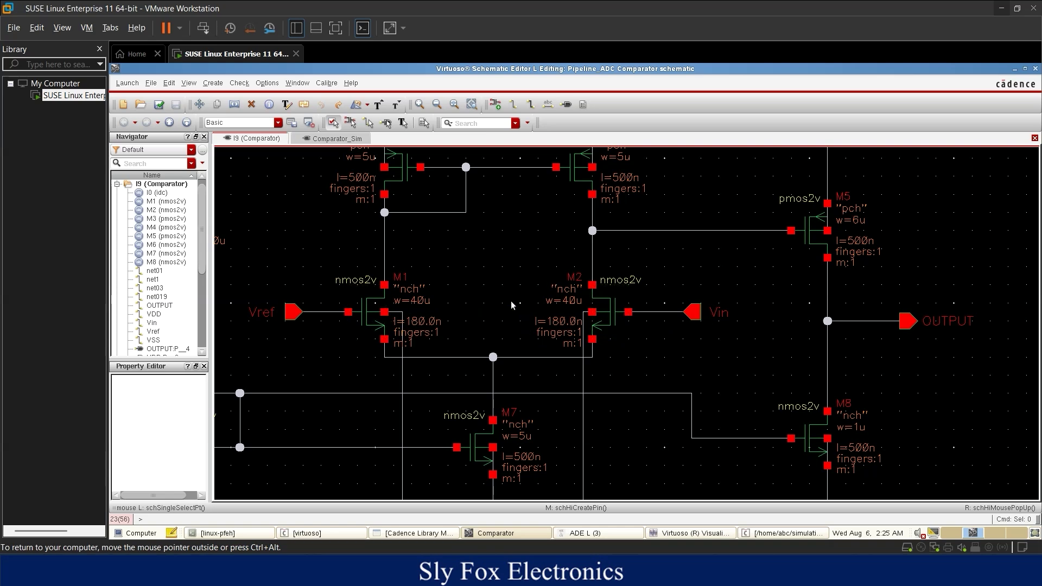
pyautogui.press('f')
pyautogui.scroll(3, 658, 297)
pyautogui.press('Tab')
pyautogui.moveTo(659, 296); pyautogui.dragTo(613, 309)
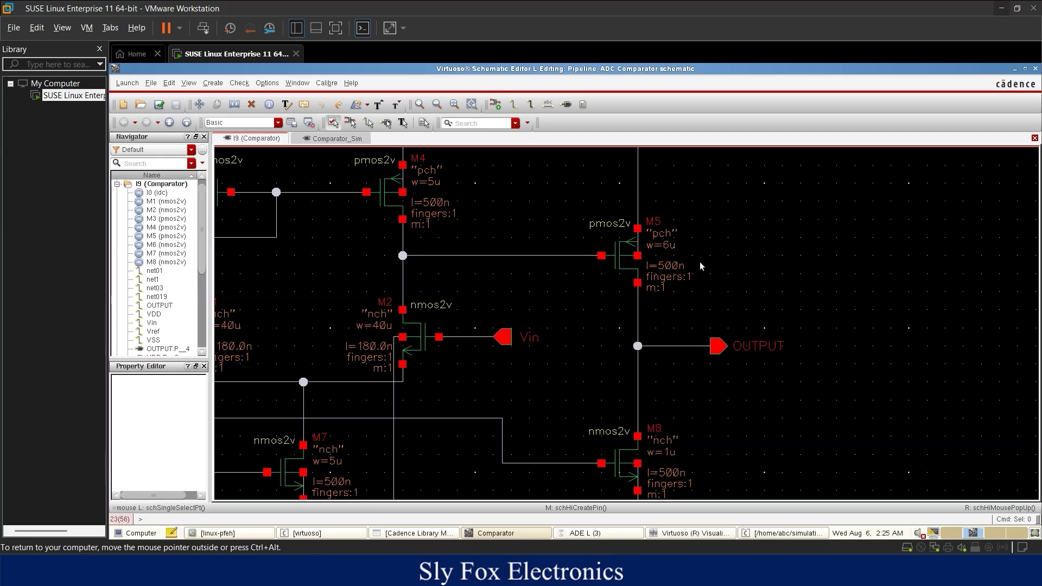
pyautogui.scroll(2, 675, 311)
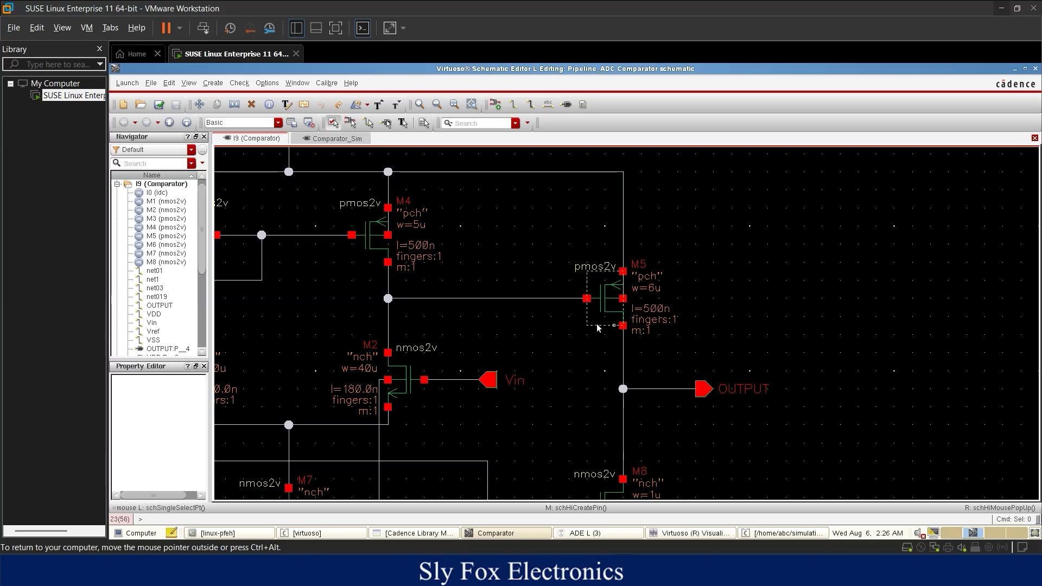
pyautogui.scroll(4, 608, 326)
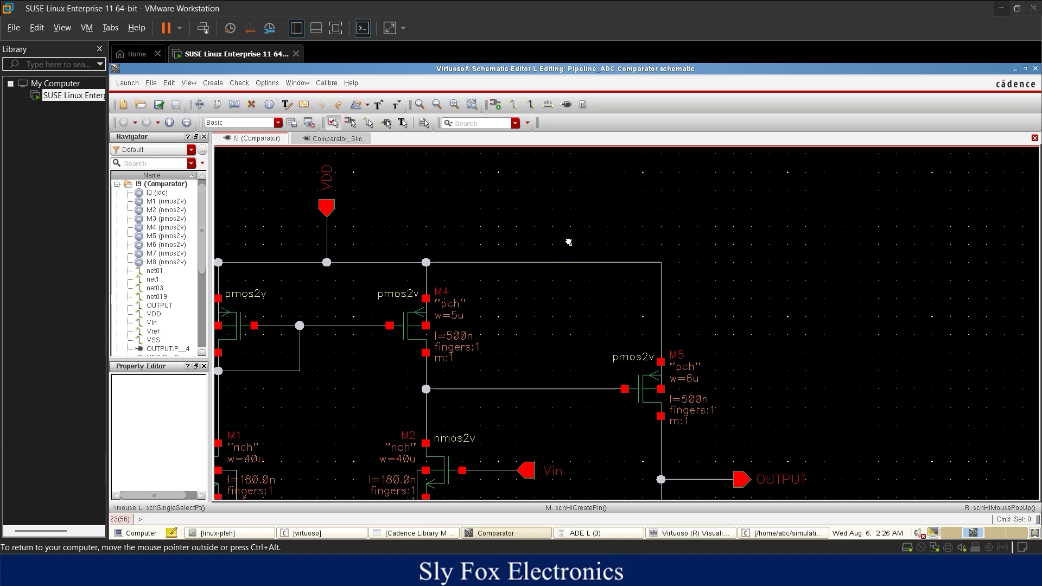
# - Examine the comparator's output stage, covering transistors M5 and M8 and the OUTPUT pin, within the full schematic
pyautogui.scroll(-2, 565, 242)
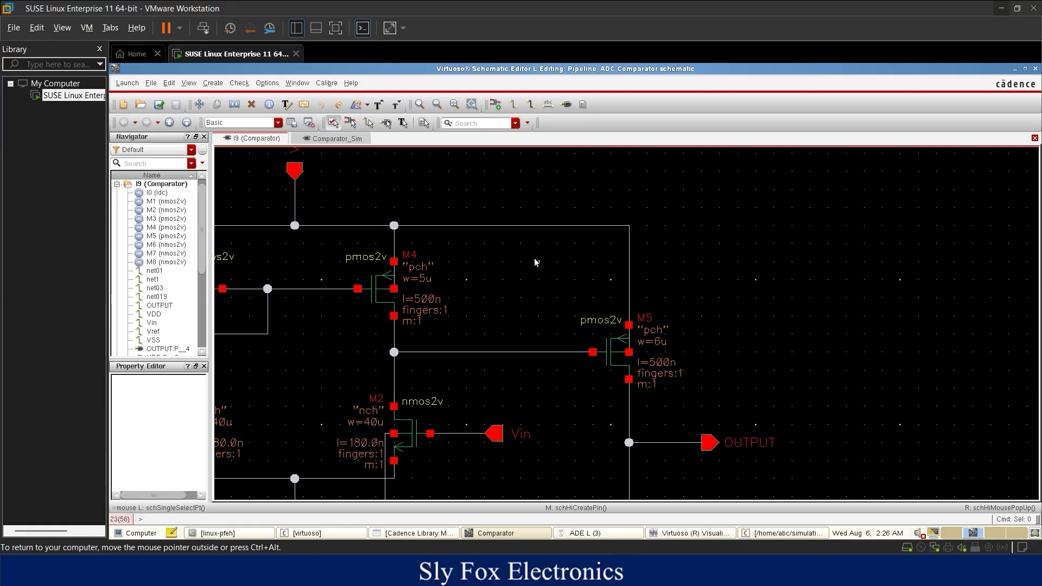
pyautogui.scroll(-5, 549, 310)
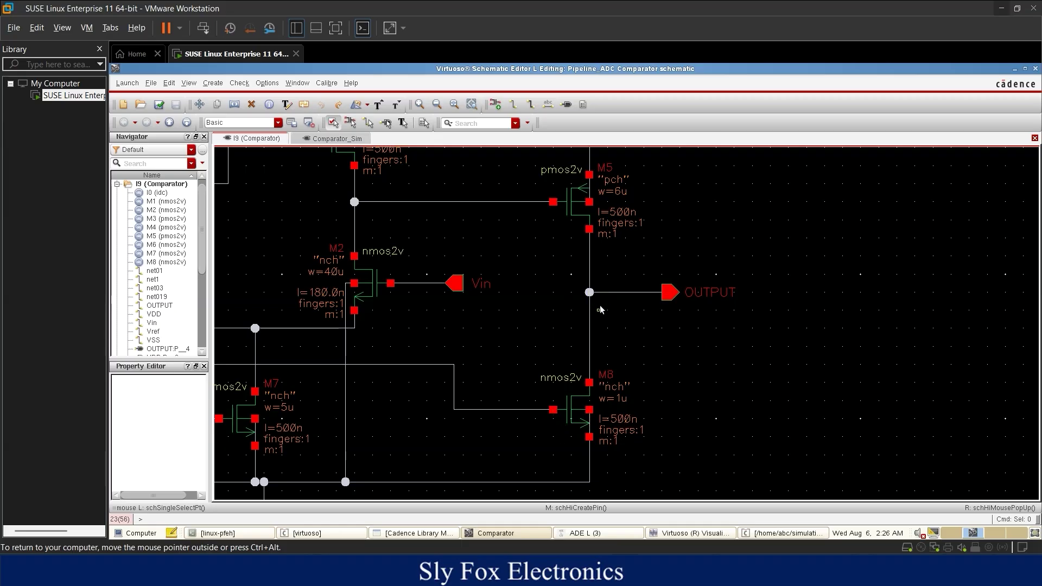
pyautogui.moveTo(492, 328); pyautogui.dragTo(562, 361)
pyautogui.press('f')
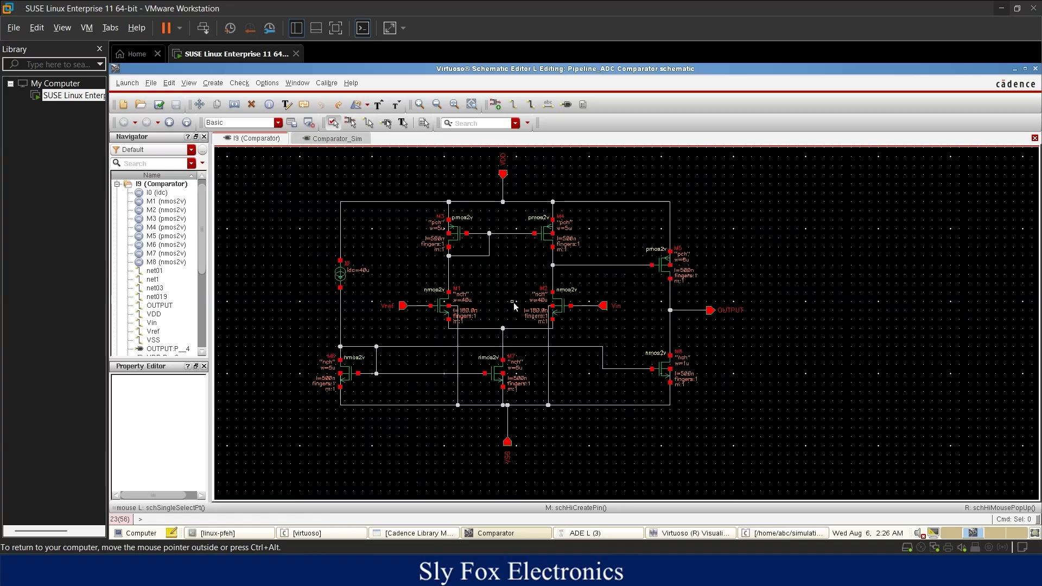
pyautogui.scroll(2, 602, 337)
pyautogui.moveTo(683, 374); pyautogui.dragTo(701, 377)
pyautogui.press('f')
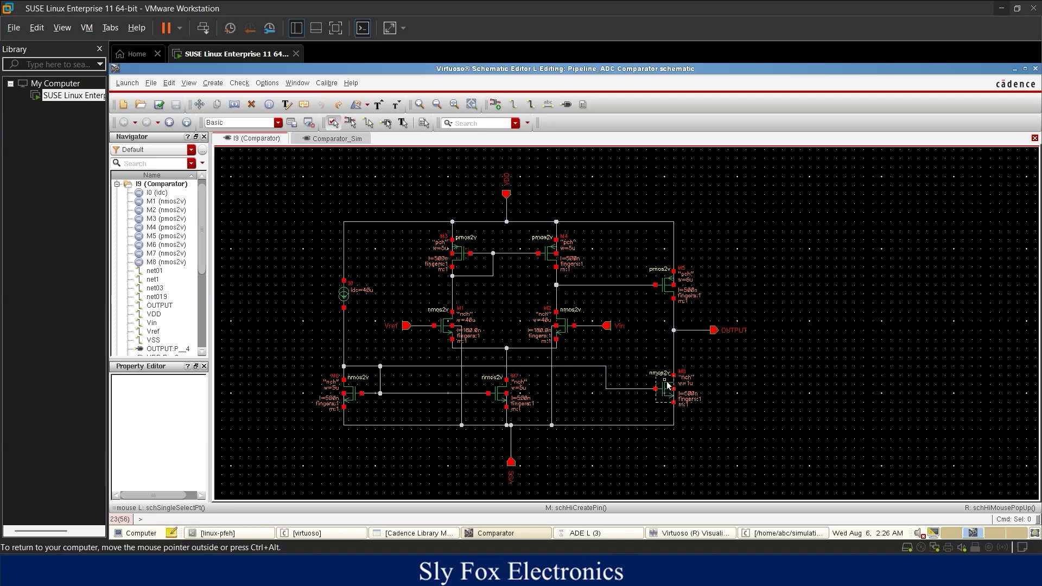
# - Examine the connection from the M2/M4 drain node to the gate of M5, including the Vref and Vin input transistors
pyautogui.keyDown('ctrl'); pyautogui.scroll(2, 671, 391); pyautogui.keyUp('ctrl')
pyautogui.keyDown('ctrl'); pyautogui.scroll(-2, 593, 295); pyautogui.keyUp('ctrl')
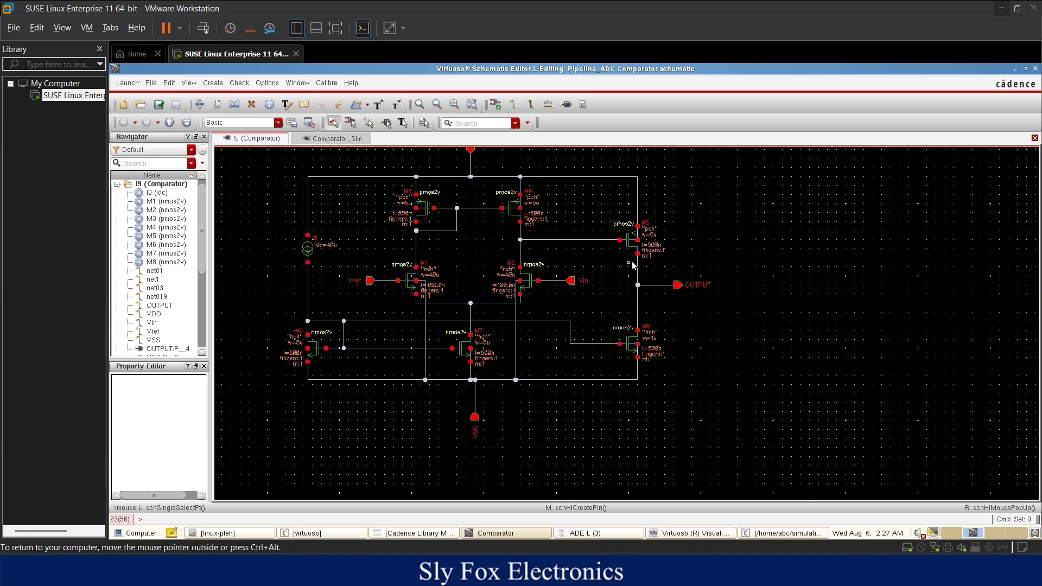
pyautogui.keyDown('ctrl'); pyautogui.scroll(2, 629, 250); pyautogui.keyUp('ctrl')
pyautogui.scroll(2, 549, 318)
pyautogui.hscroll(-3, 549, 317)
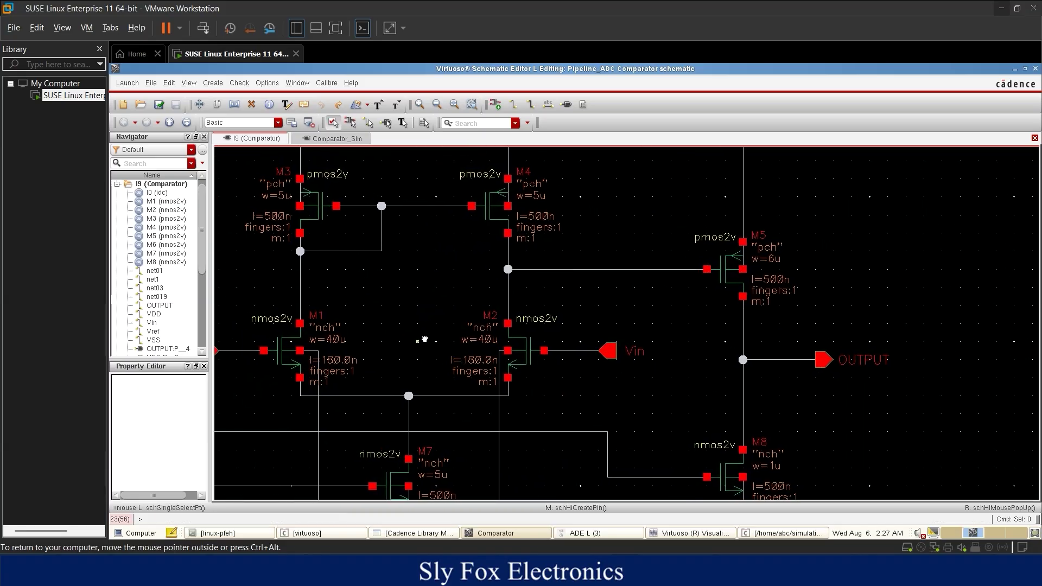
pyautogui.hscroll(-2, 421, 340)
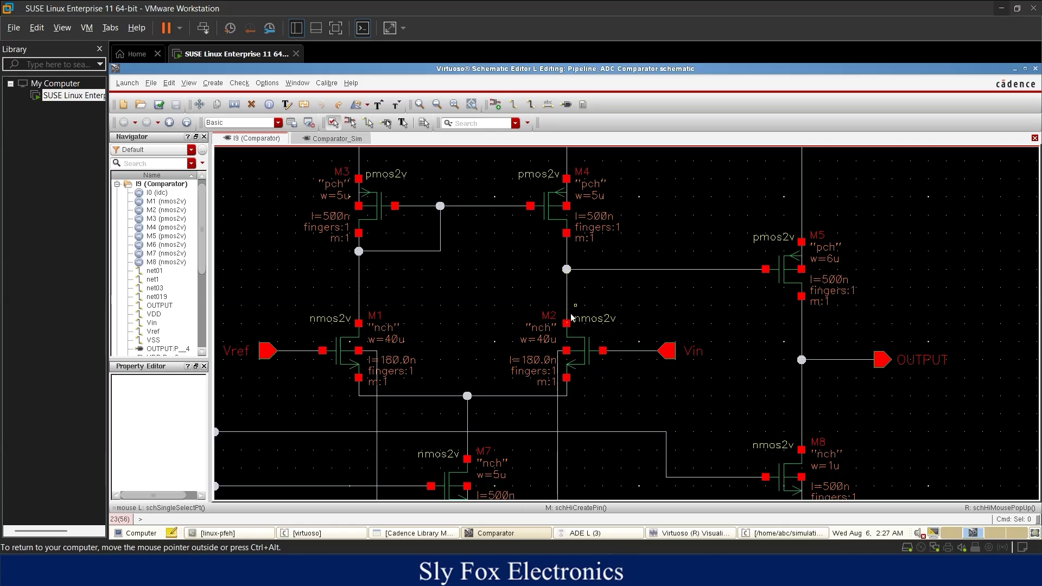
pyautogui.scroll(-4, 480, 337)
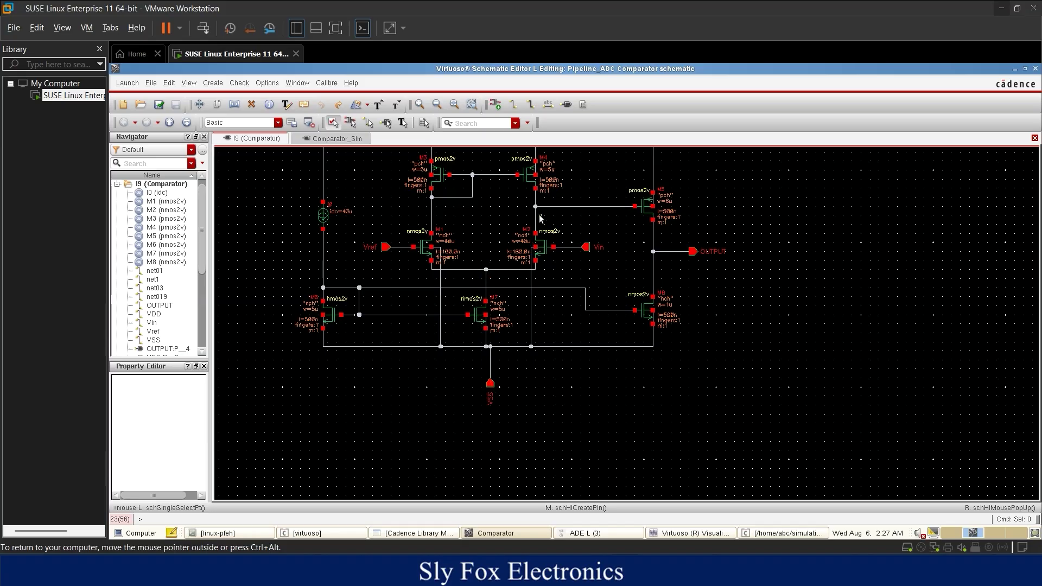
pyautogui.keyDown('ctrl'); pyautogui.scroll(1, 536, 209); pyautogui.keyUp('ctrl')
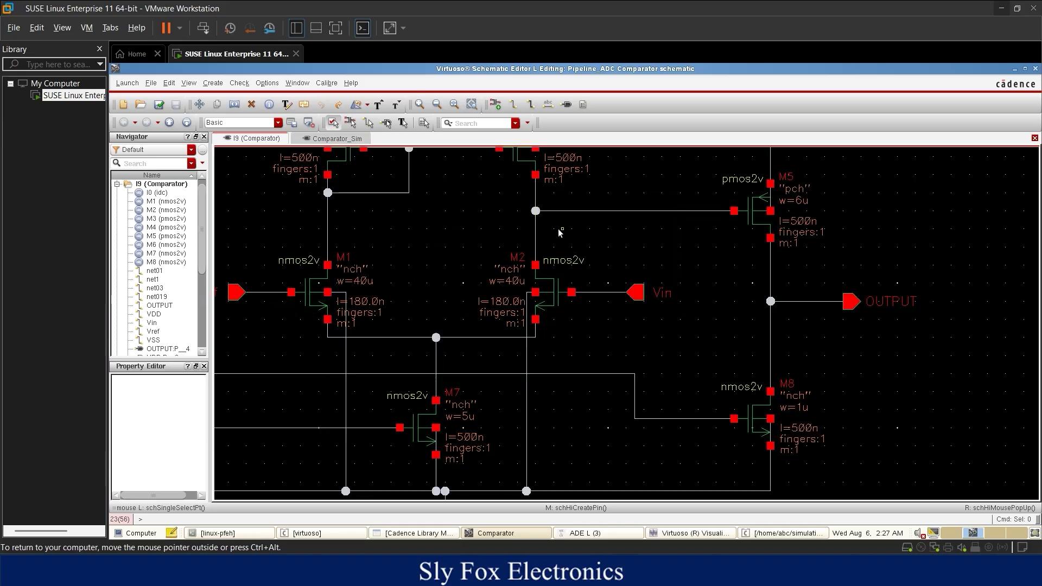
pyautogui.keyDown('ctrl'); pyautogui.scroll(-1, 561, 233); pyautogui.keyUp('ctrl')
pyautogui.keyDown('ctrl'); pyautogui.scroll(1, 463, 341); pyautogui.keyUp('ctrl')
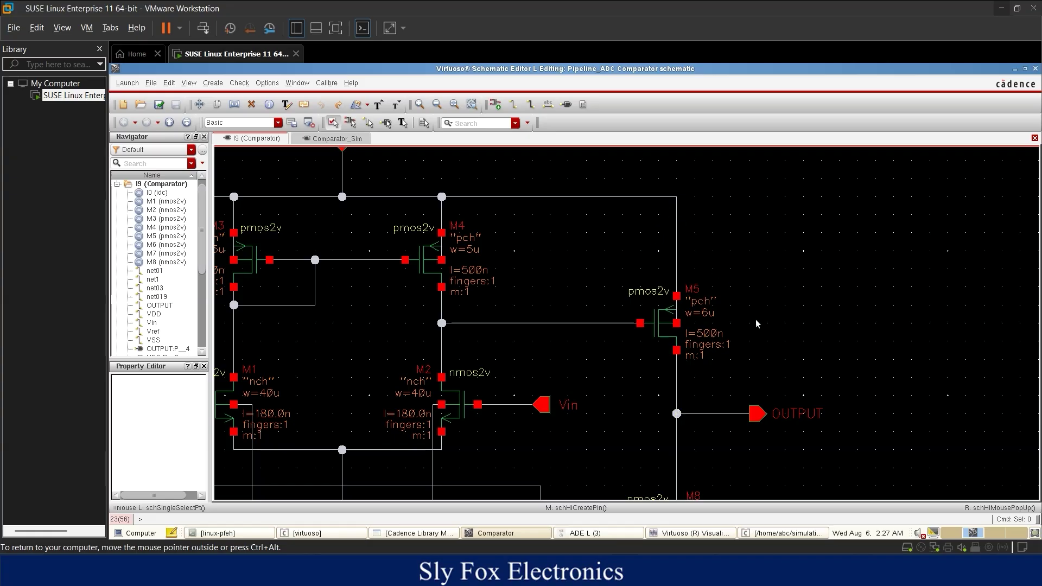
pyautogui.scroll(-3, 758, 324)
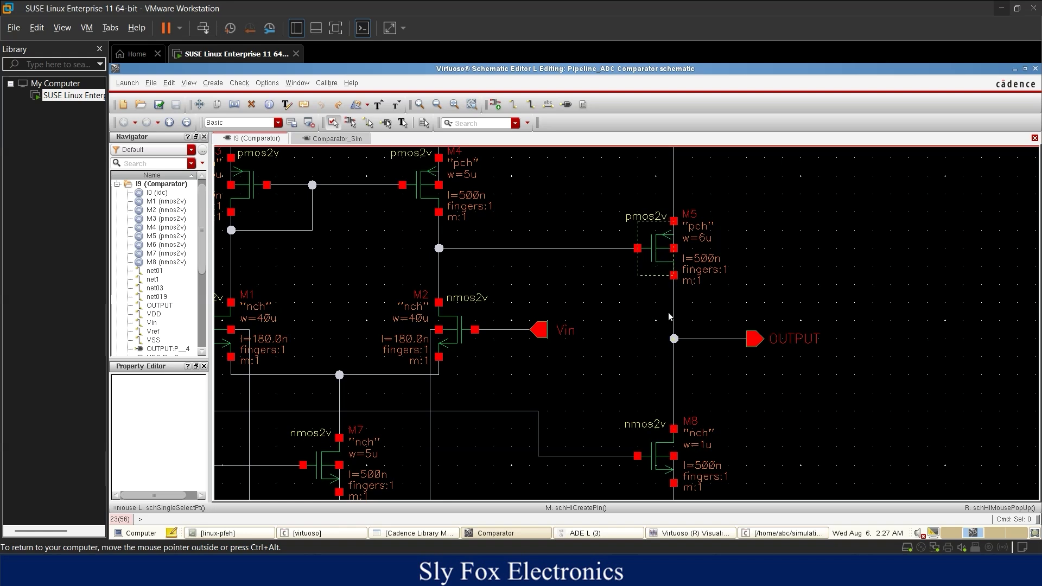
pyautogui.scroll(1, 595, 308)
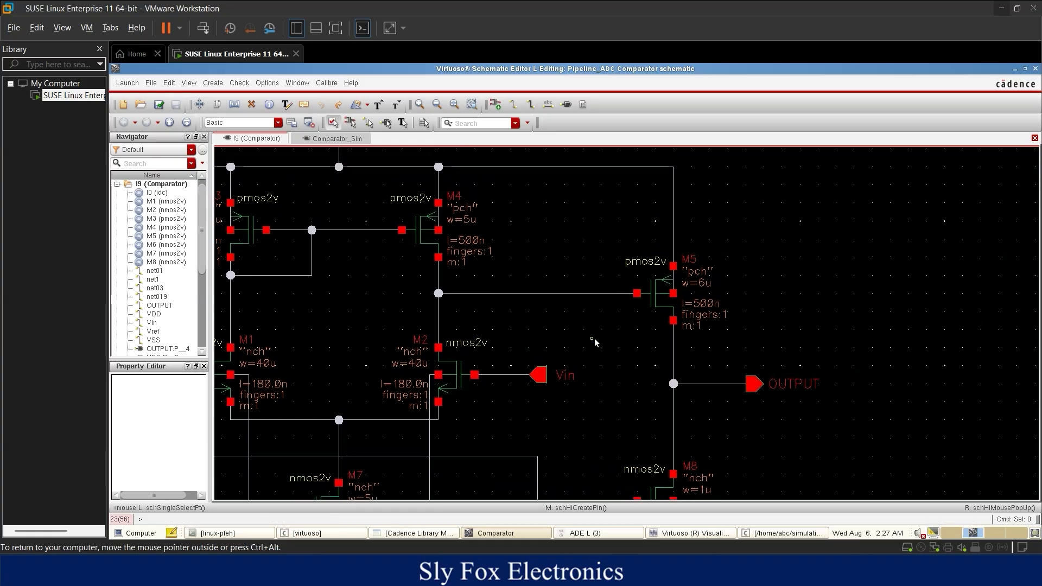
# - Trace the signal path from the M2/M4 node through M5 to OUTPUT, then check M8 and the VSS connection
pyautogui.press('f')
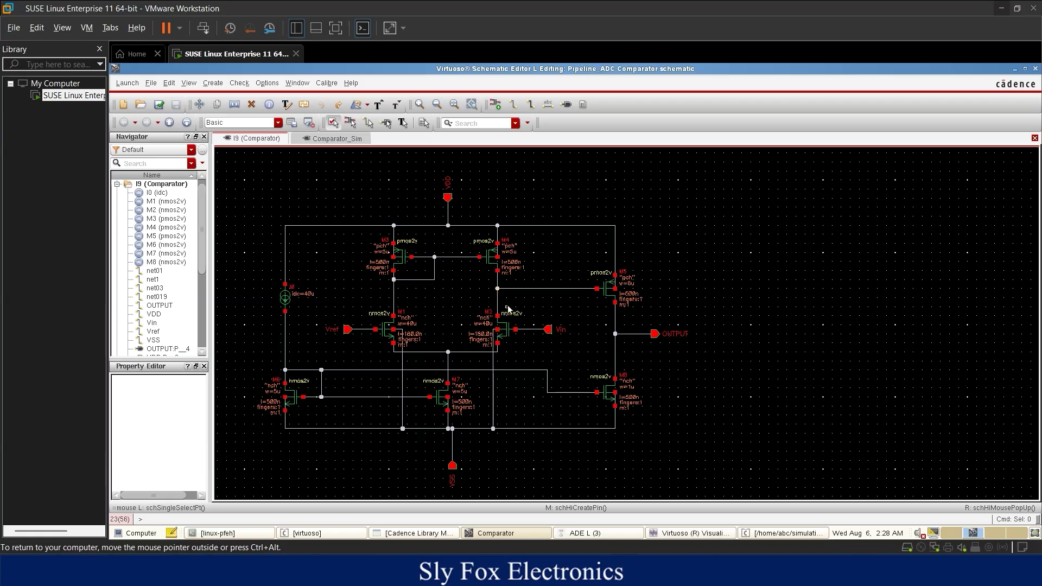
pyautogui.keyDown('ctrl'); pyautogui.scroll(2, 502, 309); pyautogui.keyUp('ctrl')
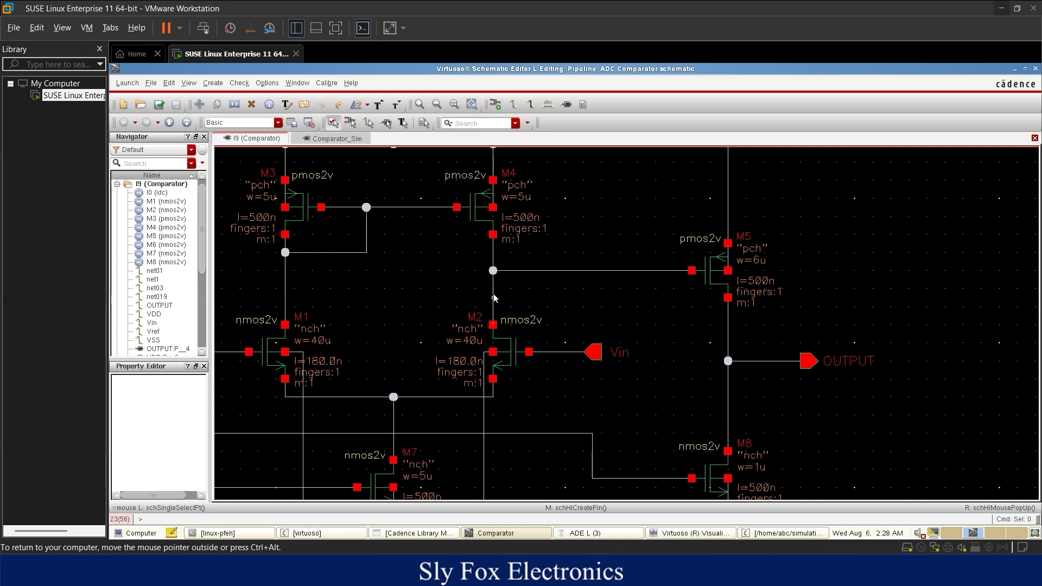
pyautogui.scroll(3, 493, 294)
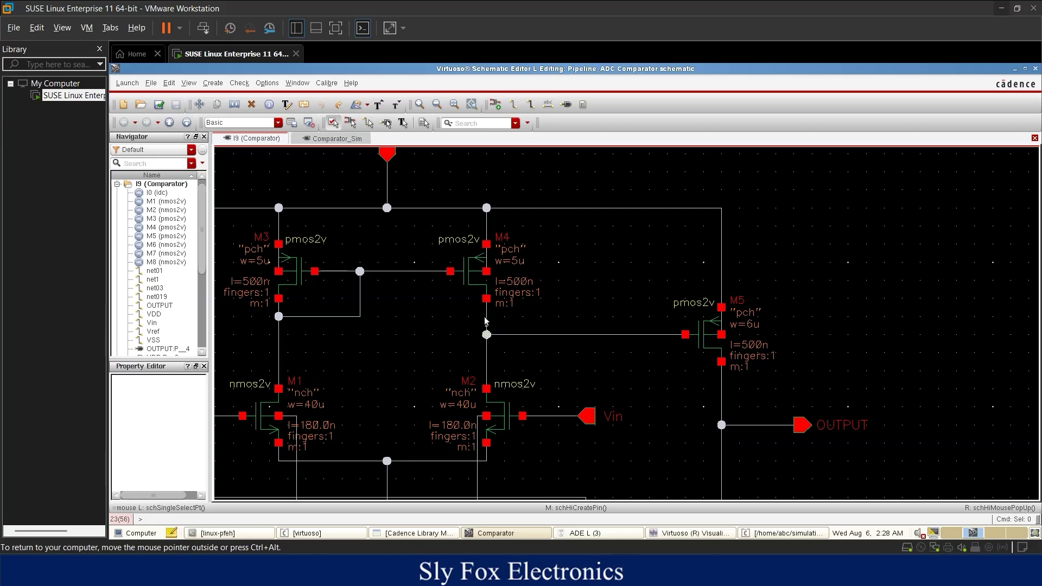
pyautogui.moveTo(397, 168); pyautogui.dragTo(408, 210, button='middle')
pyautogui.moveTo(695, 400); pyautogui.dragTo(501, 355, button='middle')
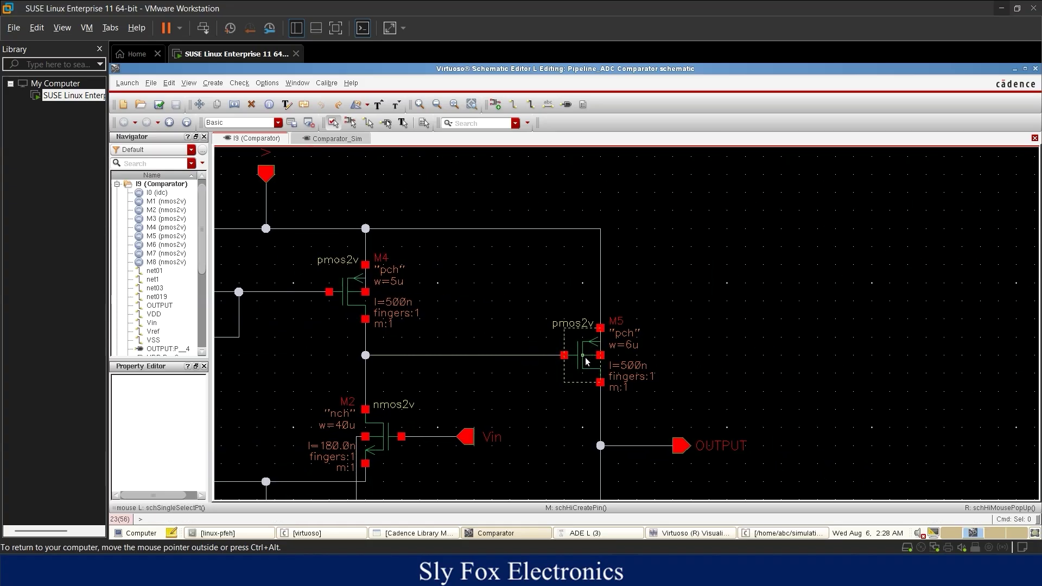
pyautogui.scroll(-6, 585, 358)
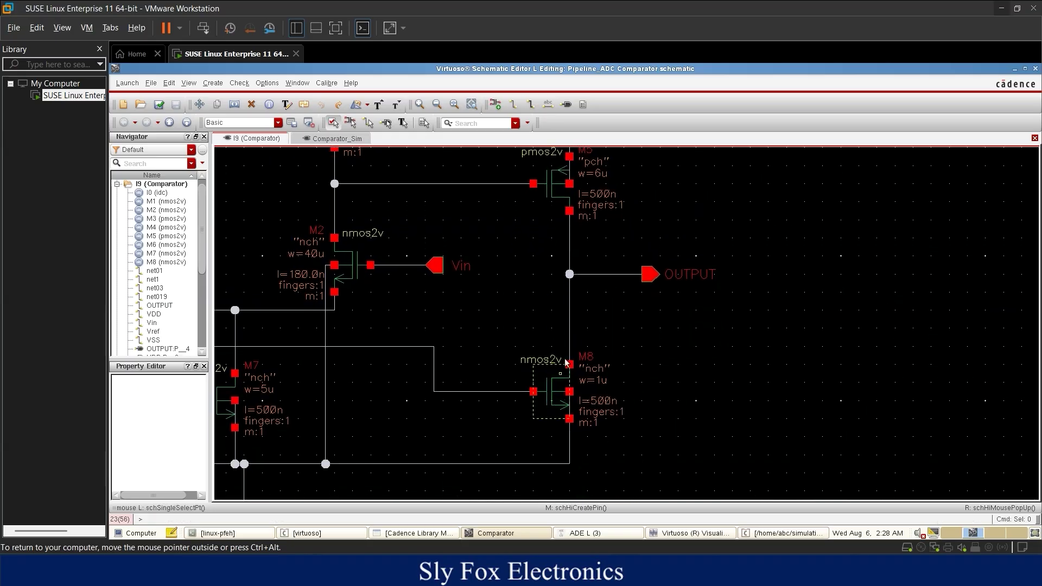
pyautogui.moveTo(580, 396); pyautogui.dragTo(562, 310)
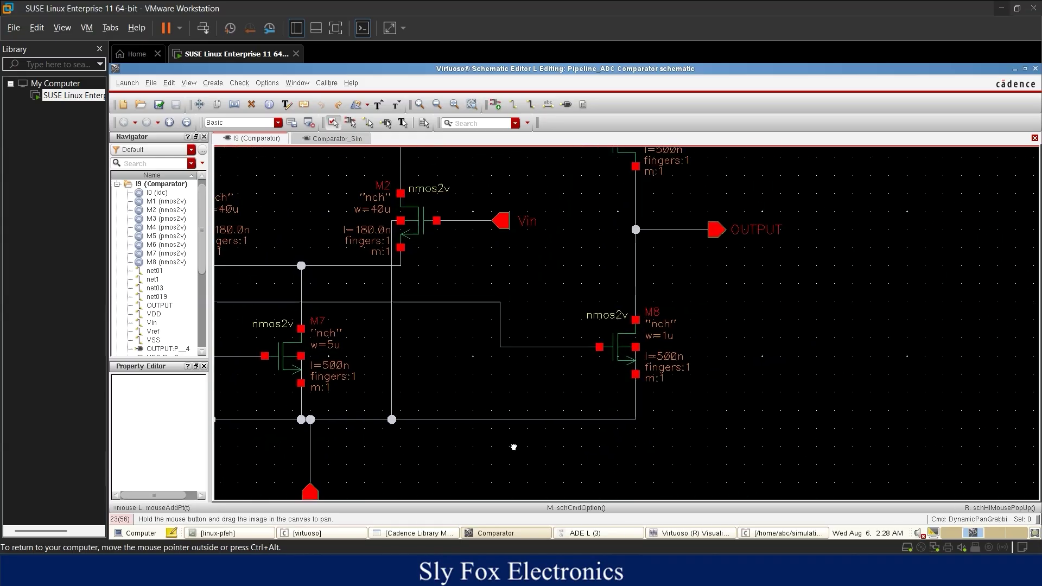
pyautogui.keyDown('ctrl'); pyautogui.scroll(-2, 541, 290); pyautogui.keyUp('ctrl')
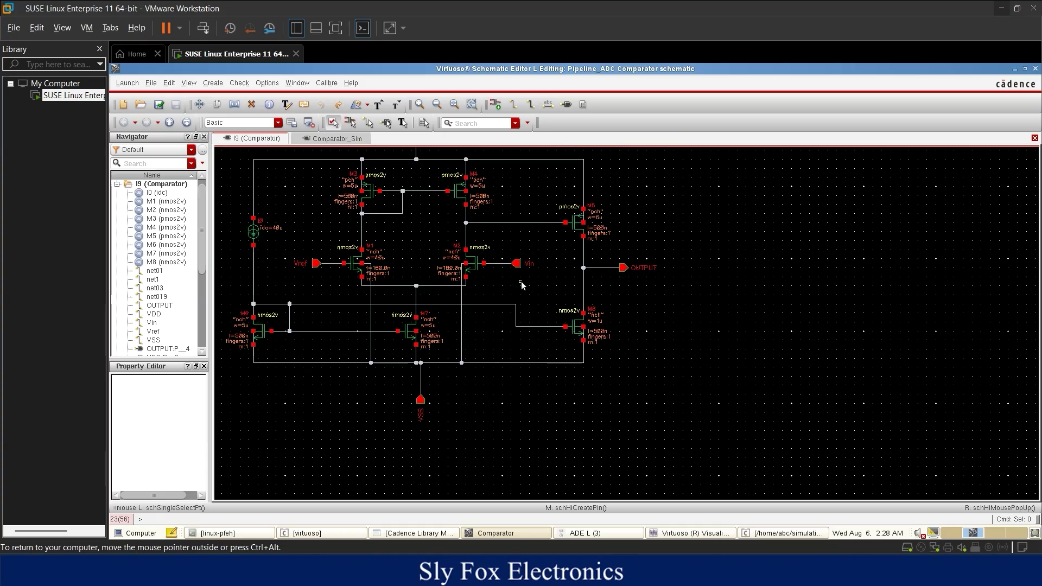
pyautogui.moveTo(521, 281); pyautogui.dragTo(571, 334)
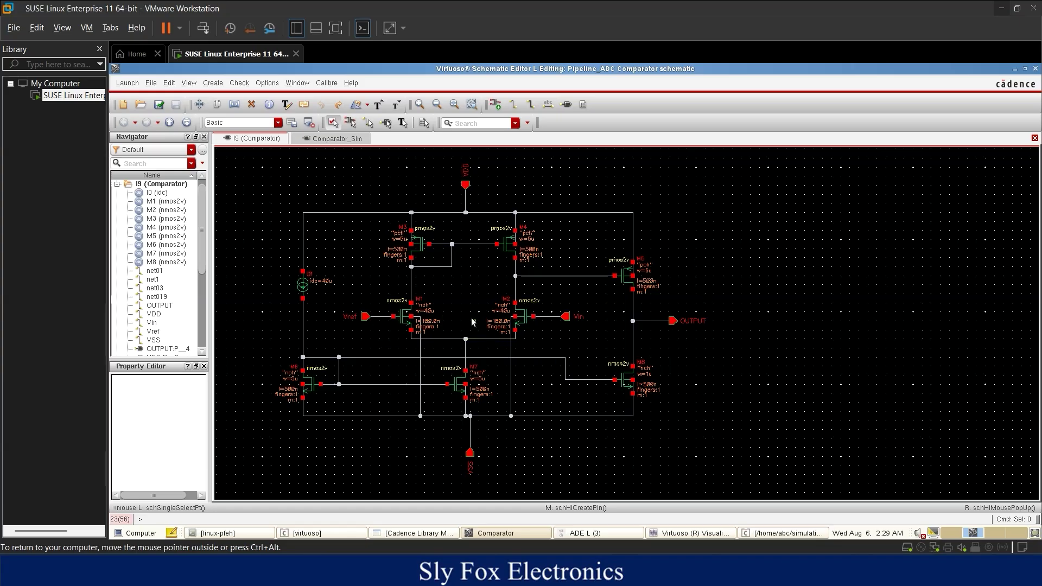
# - Review the options for creating a cellview from the comparator schematic without creating one
pyautogui.click(216, 88)
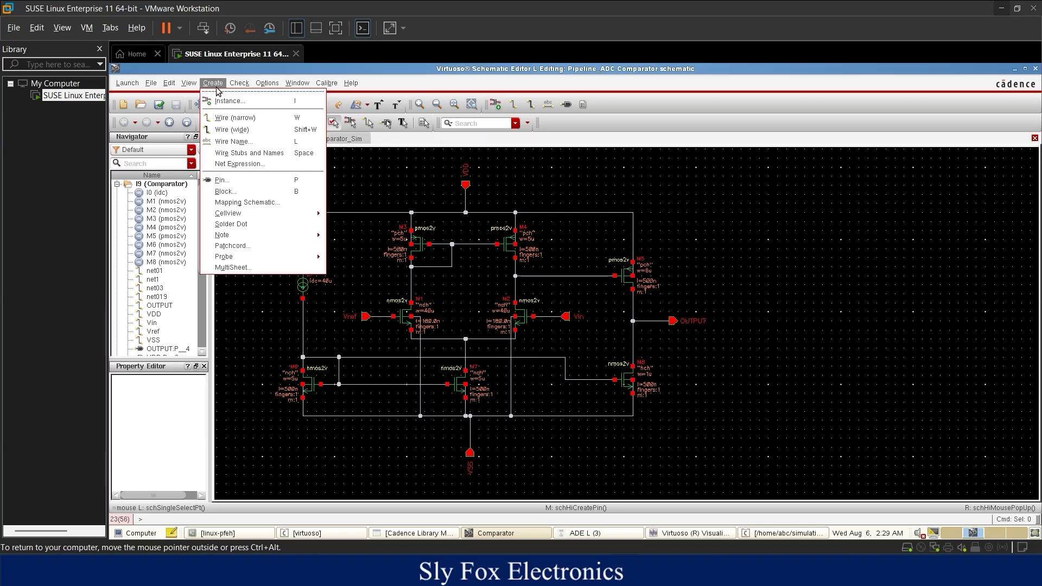
pyautogui.moveTo(263, 210)
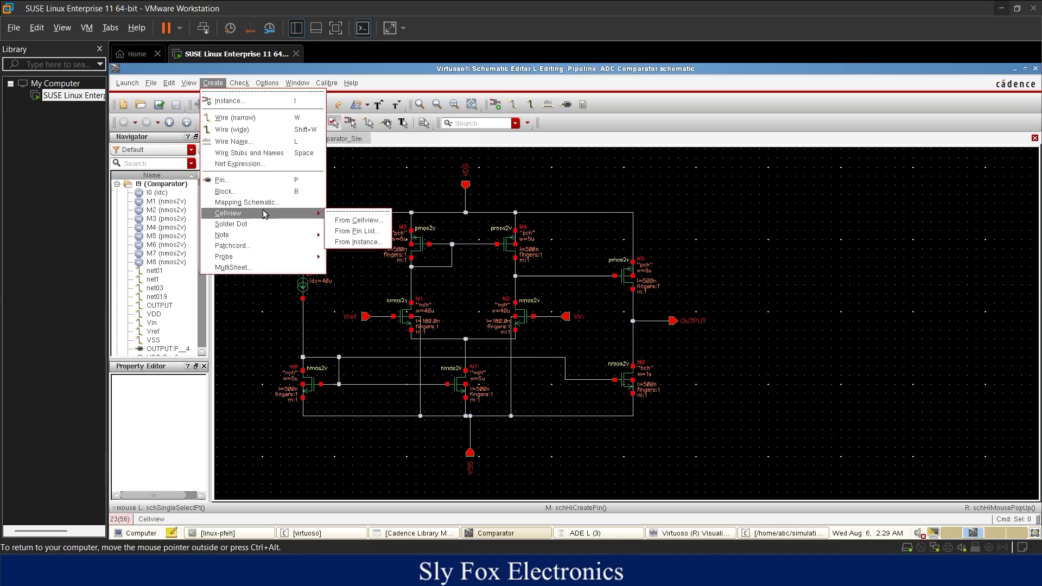
pyautogui.click(358, 224)
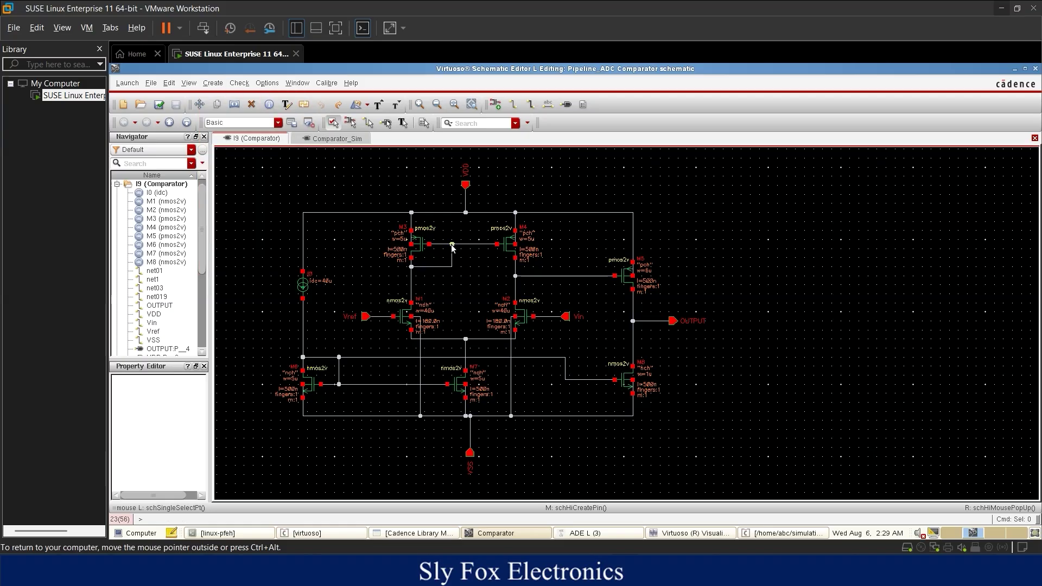
# - Open the symbol view of the Comparator cell in the Pipeline_ADC library from the Library Manager
pyautogui.click(435, 533)
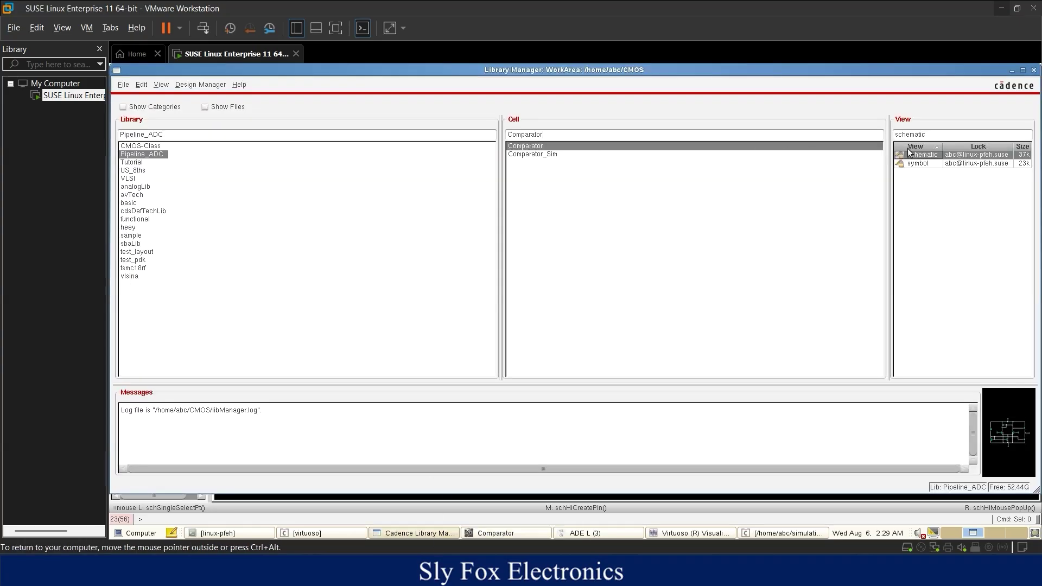
pyautogui.click(921, 163)
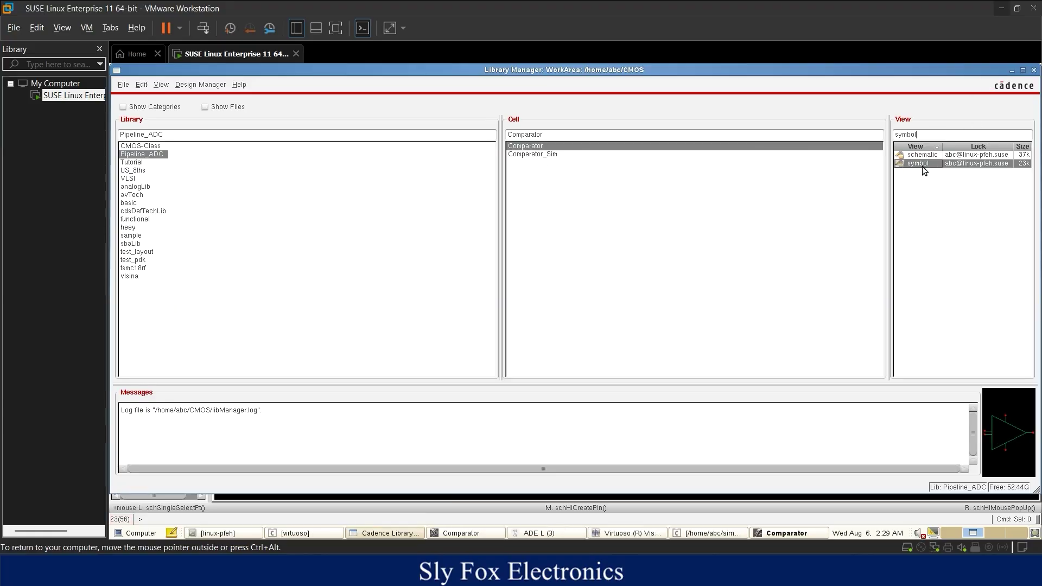
pyautogui.click(789, 533)
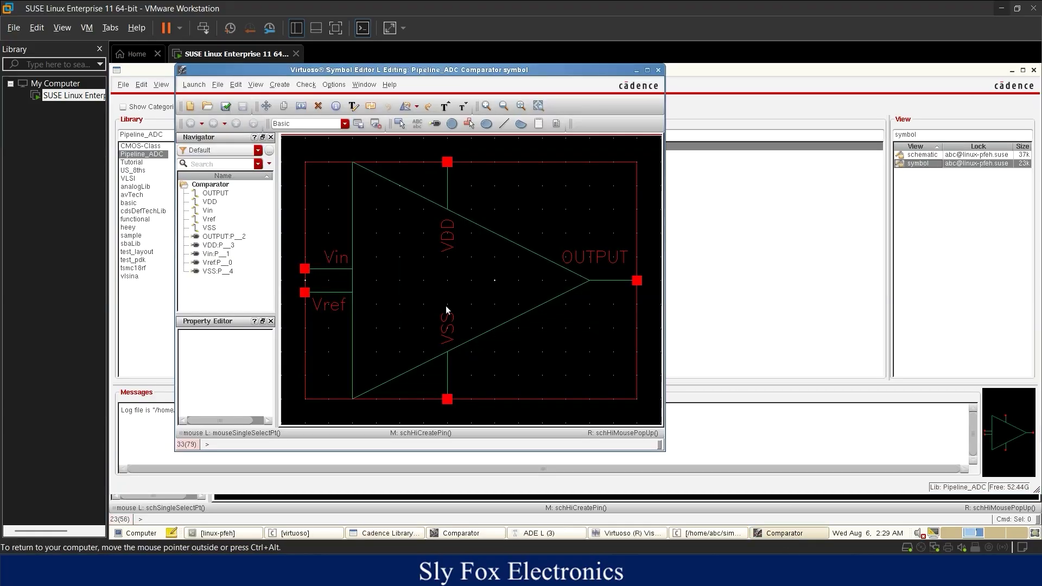
# - Review the Comparator symbol and its editor's creation options, then close the symbol and return to the comparator schematic
pyautogui.click(522, 123)
pyautogui.press('Escape')
pyautogui.click(286, 87)
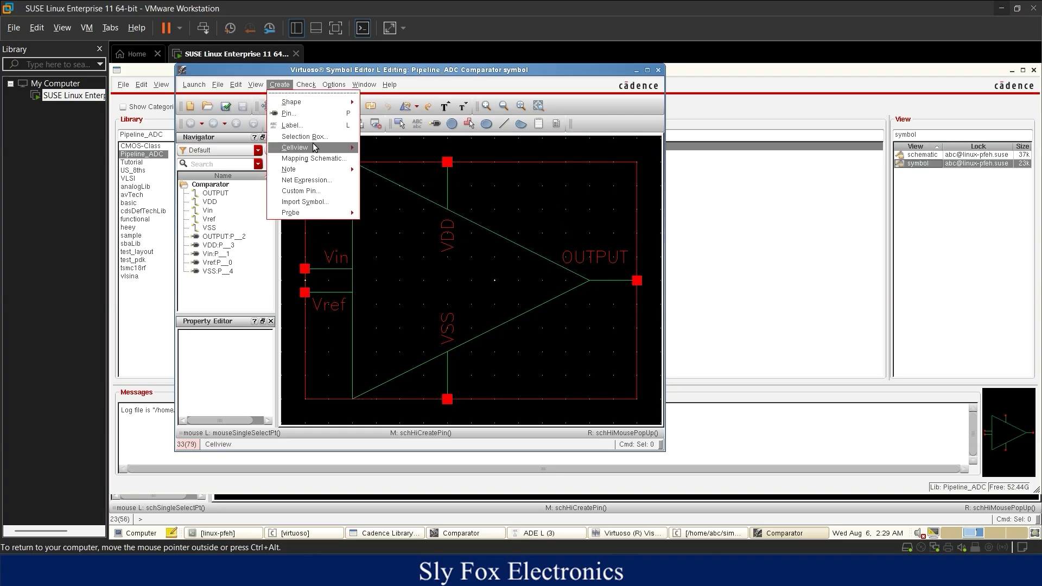
pyautogui.click(539, 152)
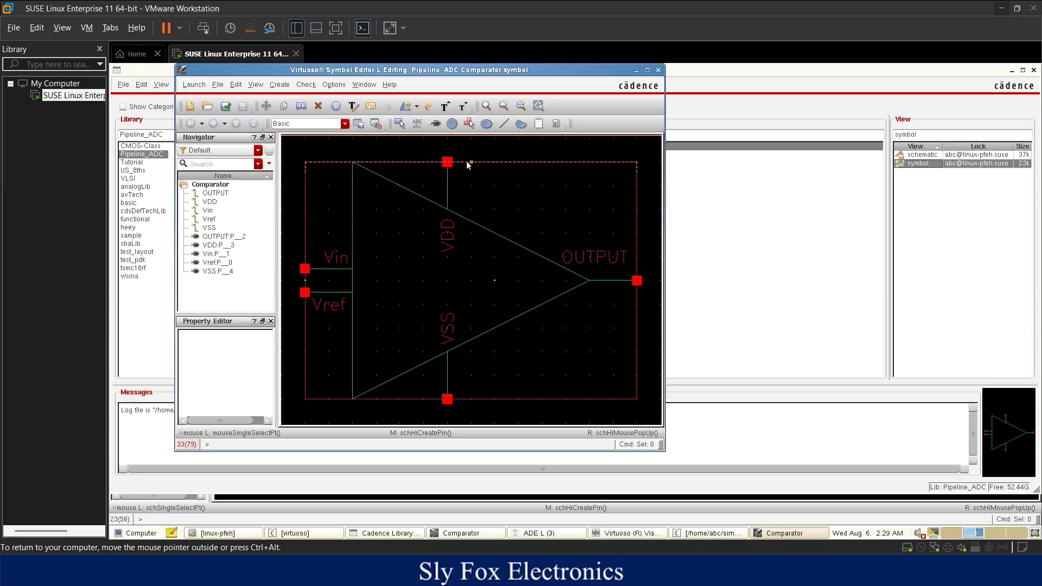
pyautogui.click(659, 70)
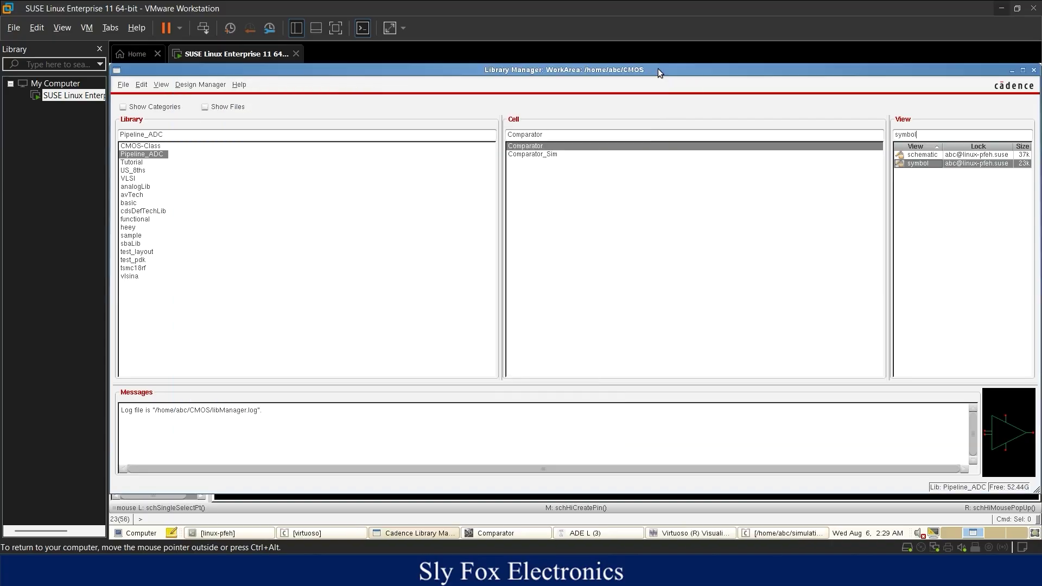
pyautogui.click(1011, 71)
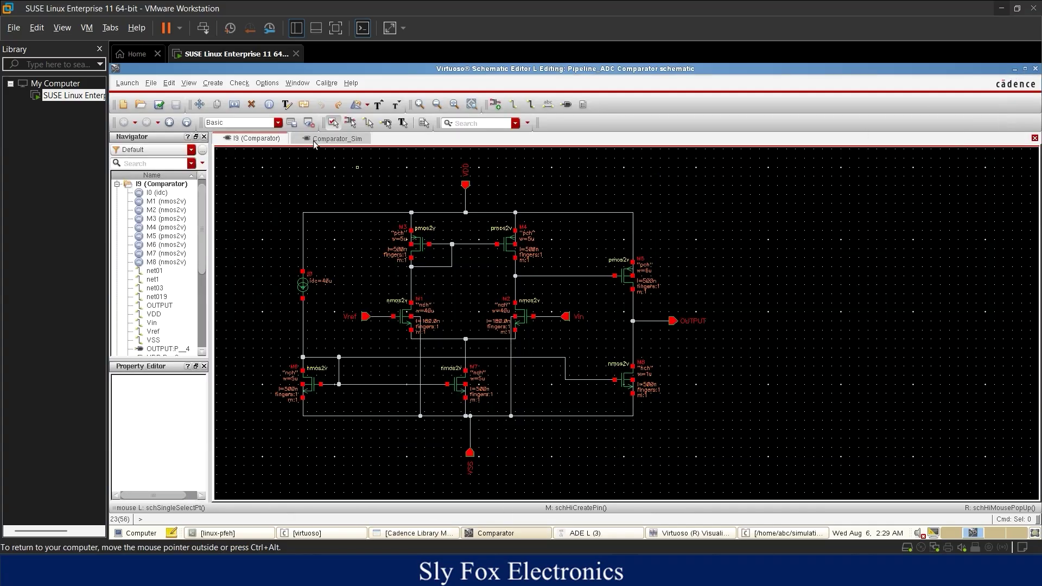
# - Review the Cellview From Cellview settings for generating the Comparator symbol from its schematic, then cancel without creating it
pyautogui.click(212, 82)
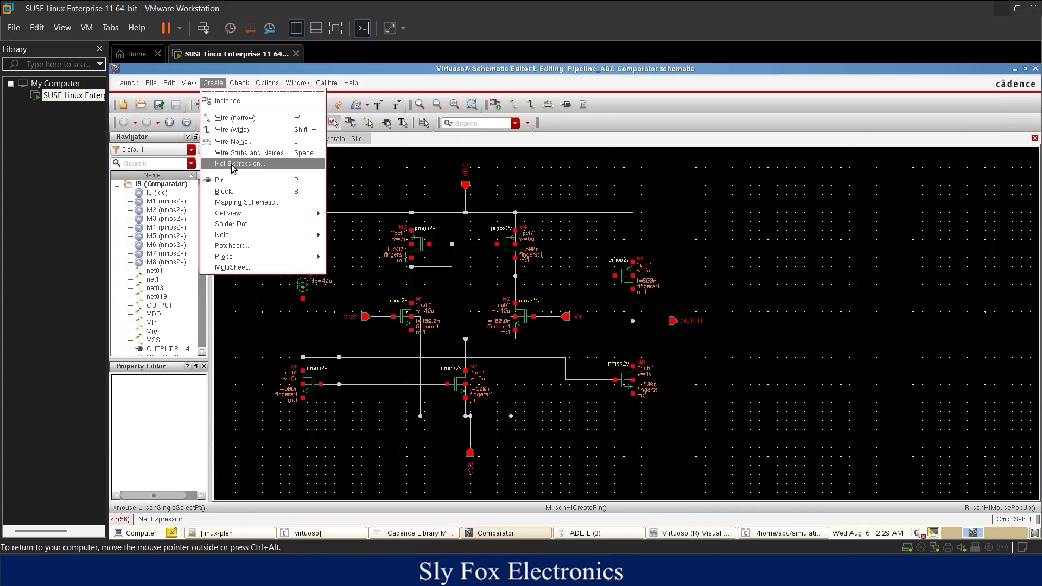
pyautogui.moveTo(257, 212)
pyautogui.click(334, 221)
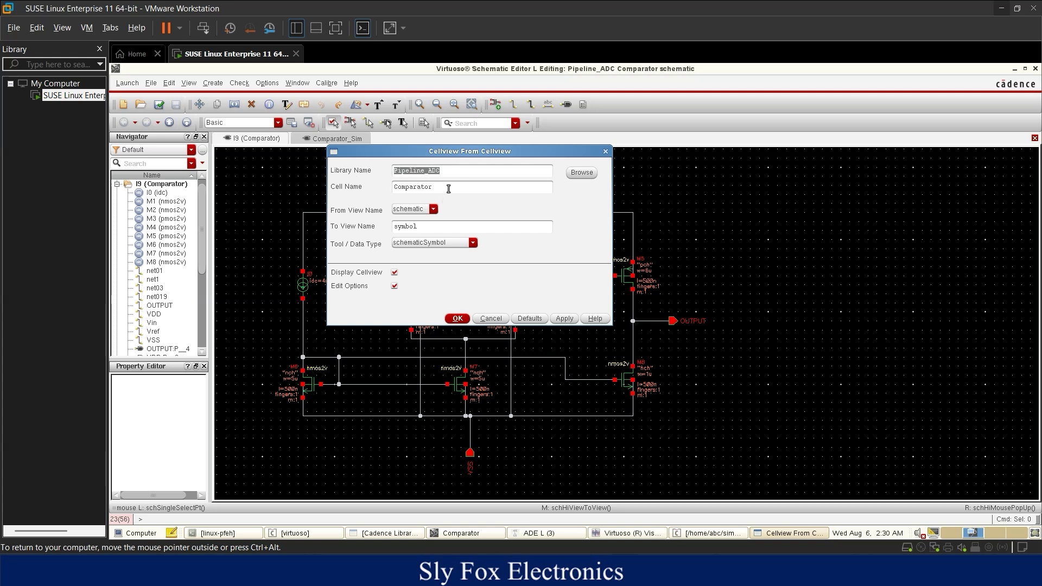
pyautogui.click(492, 318)
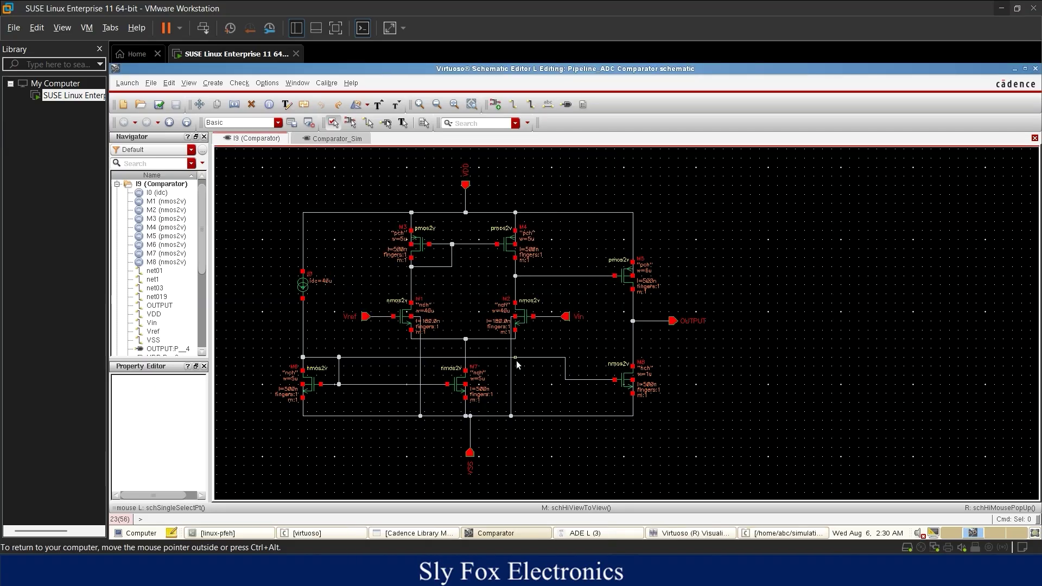
# - Select the Comparator_Sim testbench cell of the Pipeline_ADC library in the Library Manager
pyautogui.click(435, 534)
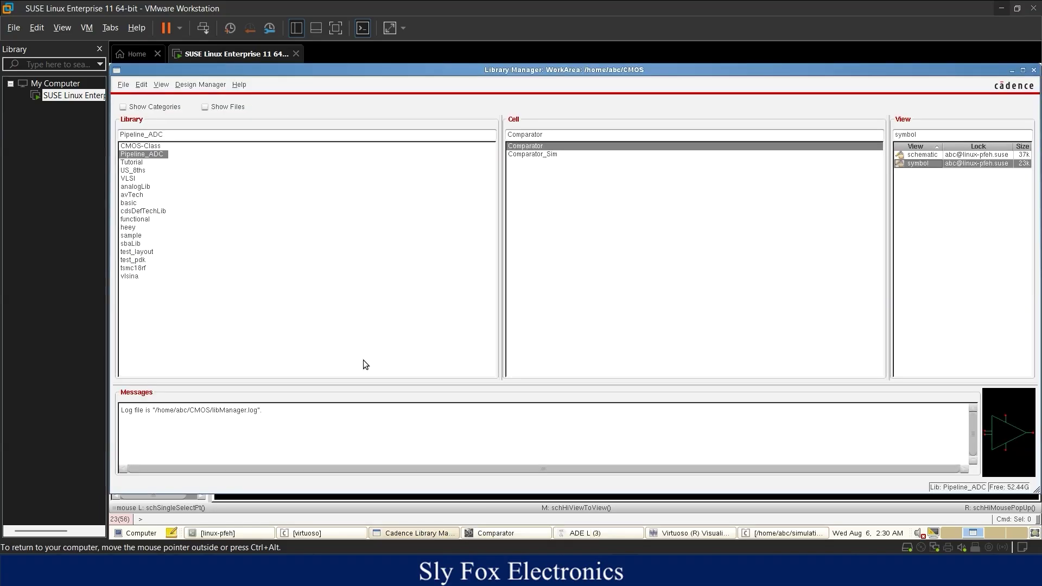
pyautogui.click(533, 155)
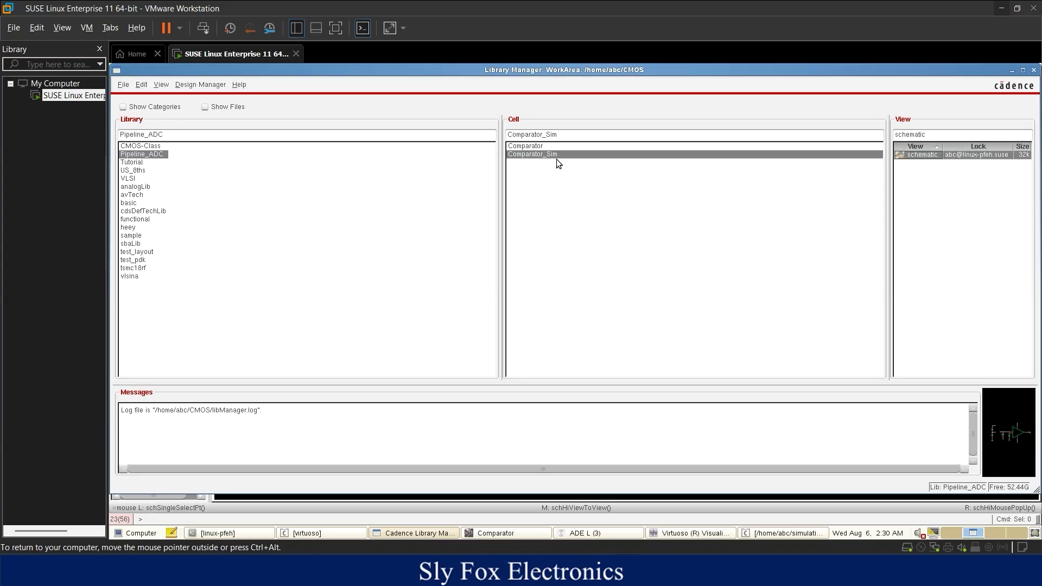
# - Show the Comparator_Sim testbench schematic and centre its supply sources and comparator symbol for inspection
pyautogui.click(1012, 71)
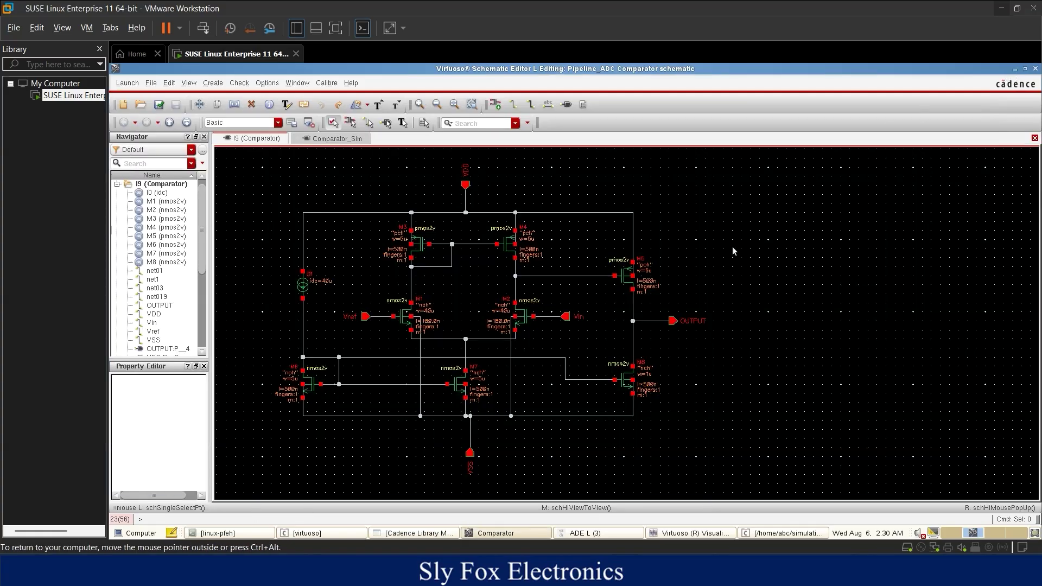
pyautogui.click(352, 138)
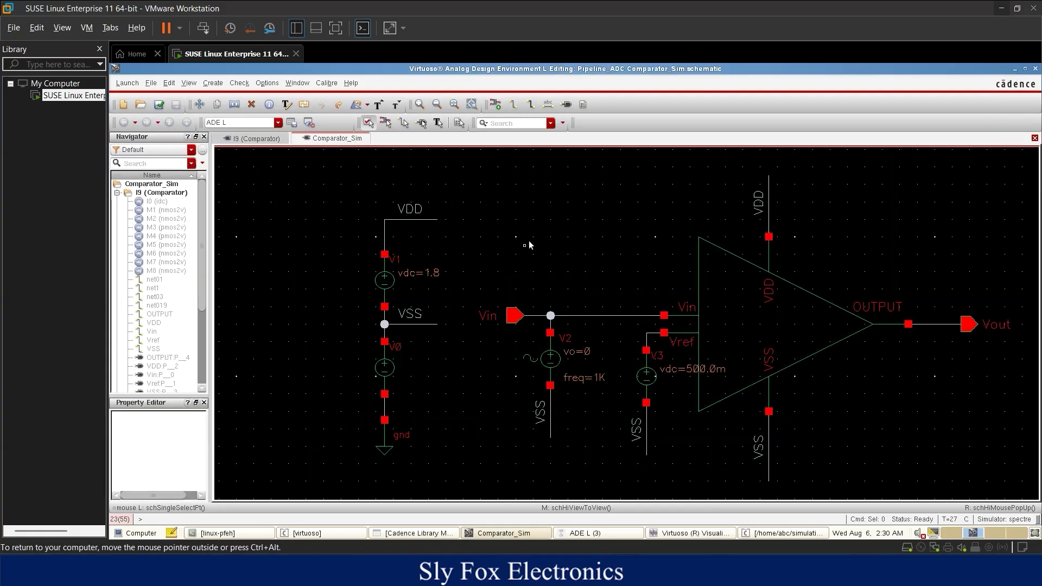
pyautogui.moveTo(590, 216); pyautogui.dragTo(484, 201, button='middle')
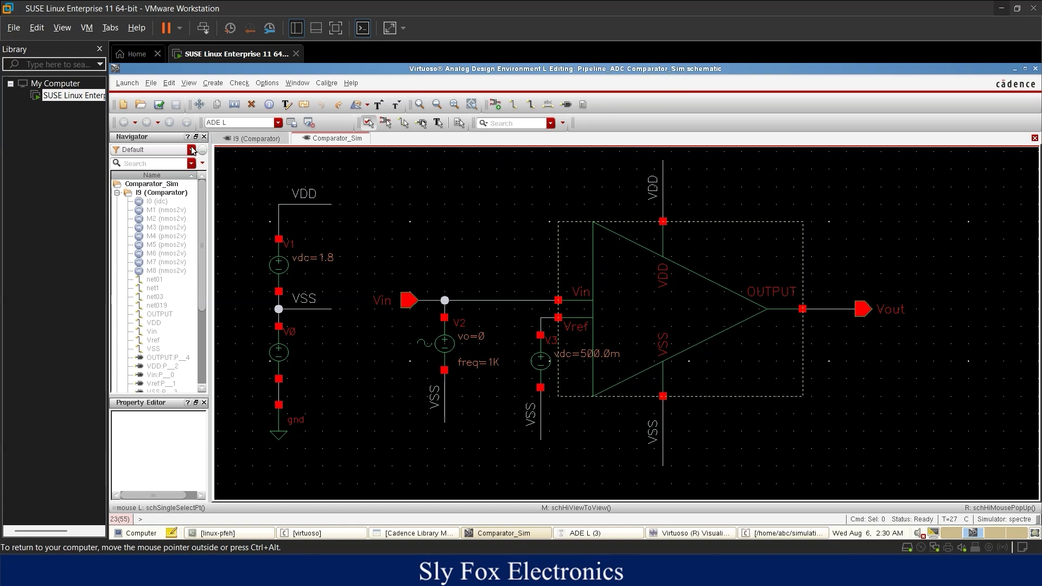
pyautogui.moveTo(360, 240); pyautogui.dragTo(418, 239, button='middle')
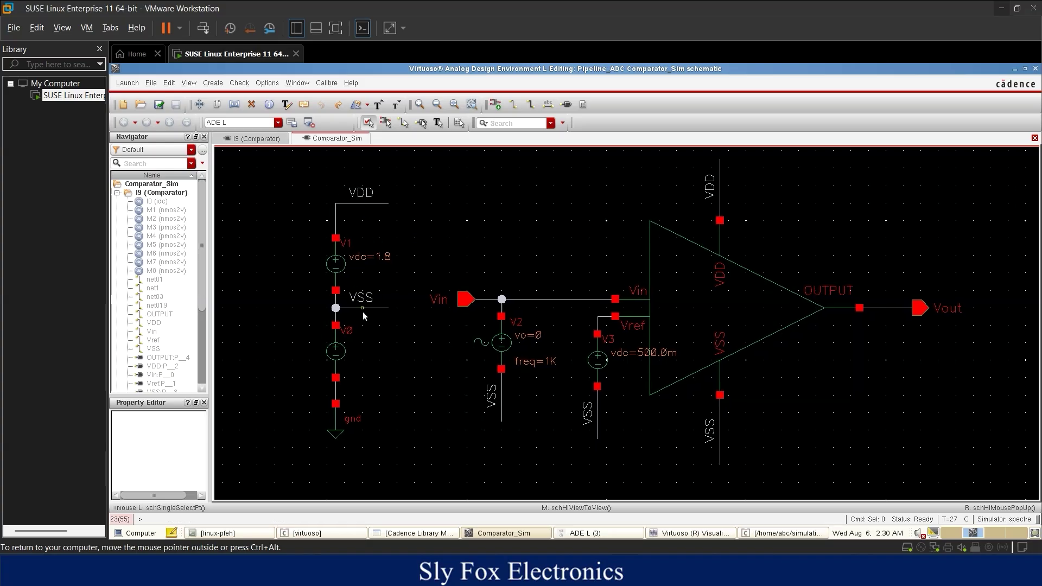
# - Review the properties of the DC sources V1 and V0 in the testbench's supply branch, cancelling without changes
pyautogui.doubleClick(342, 270)
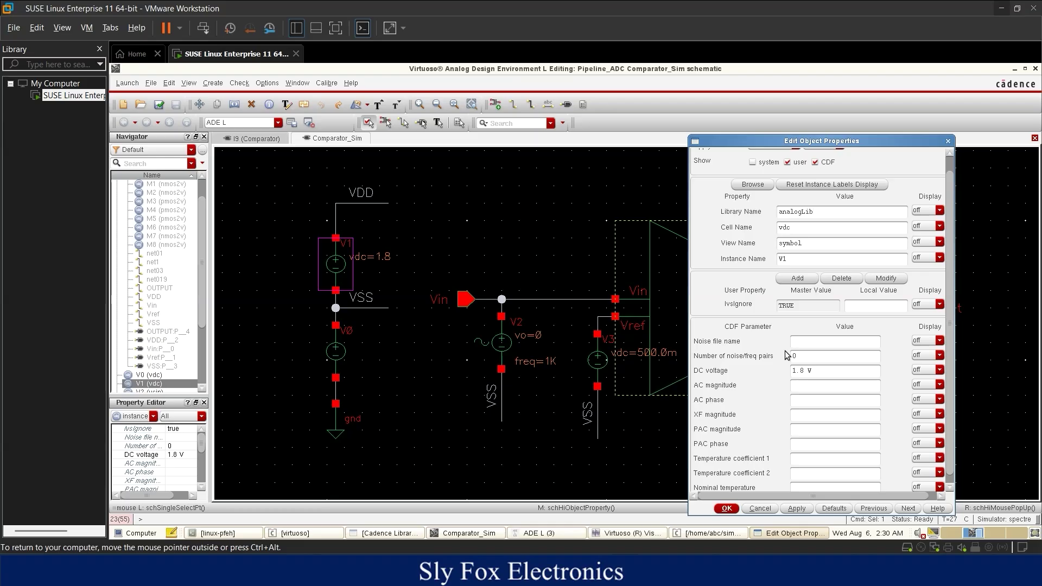
pyautogui.click(760, 509)
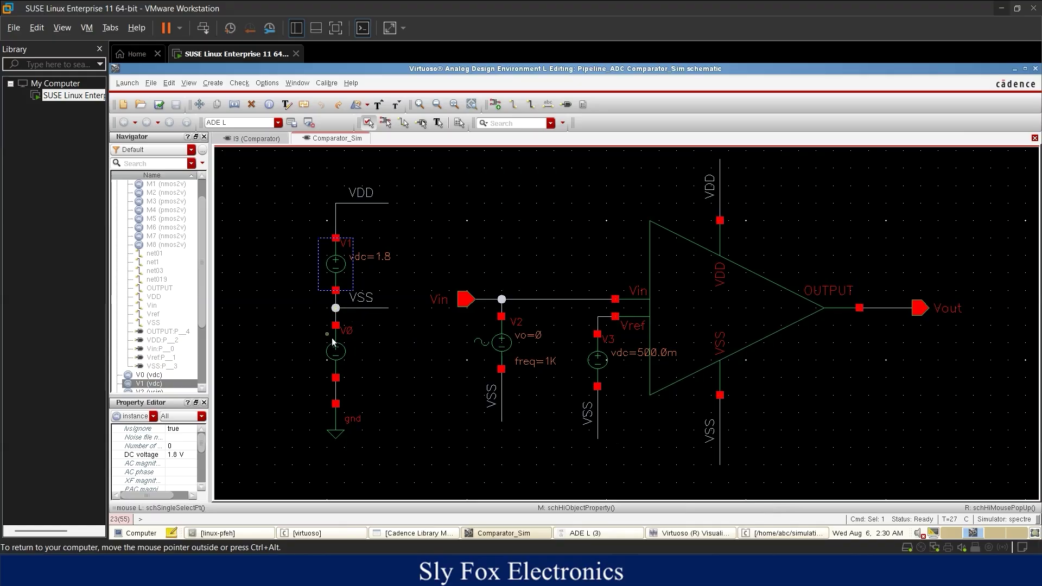
pyautogui.doubleClick(338, 355)
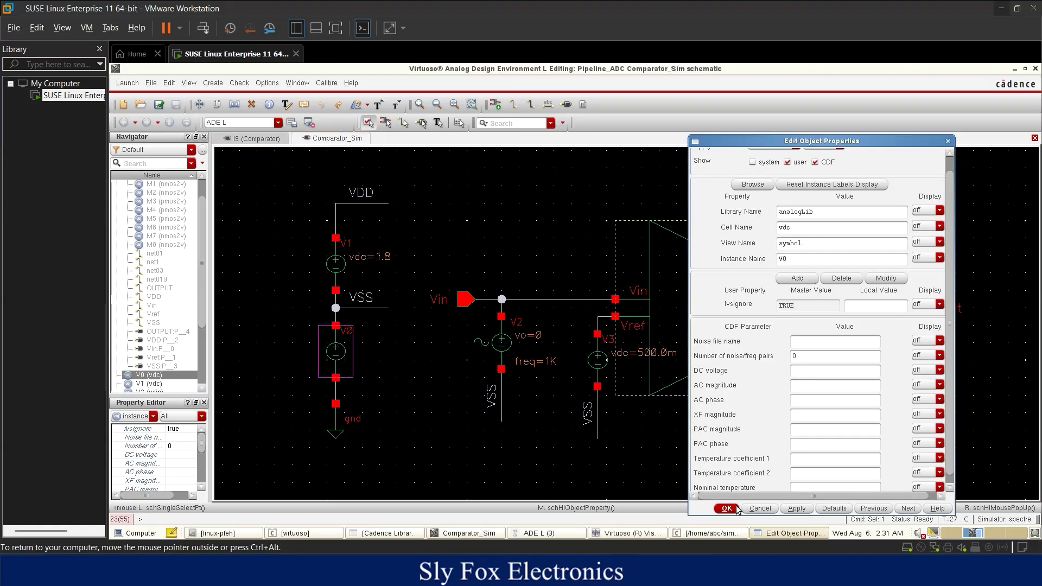
pyautogui.click(760, 509)
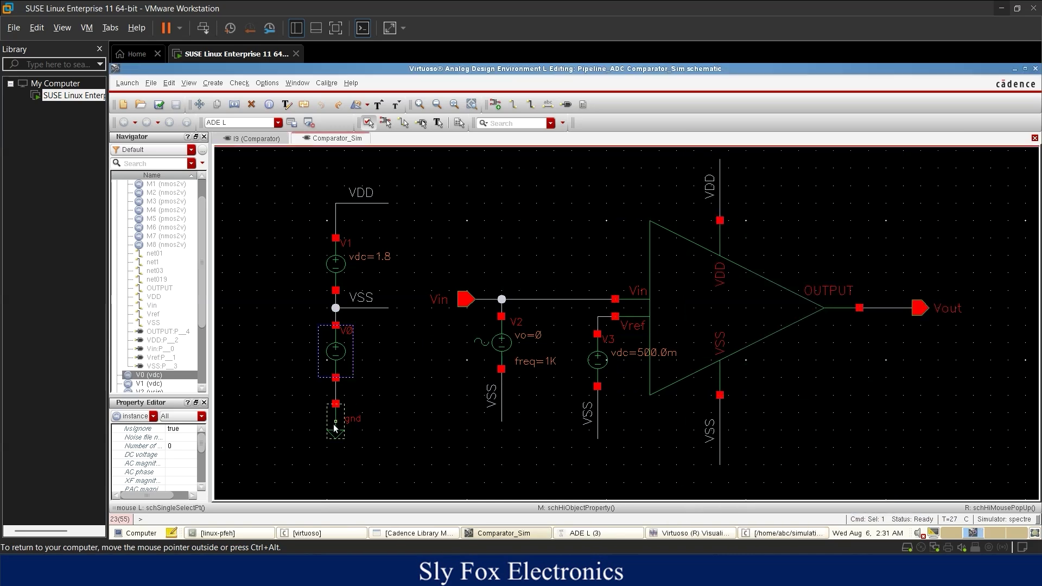
# - Review the library and cell name of the ground instance below V0, then cancel and clear the selection
pyautogui.doubleClick(333, 425)
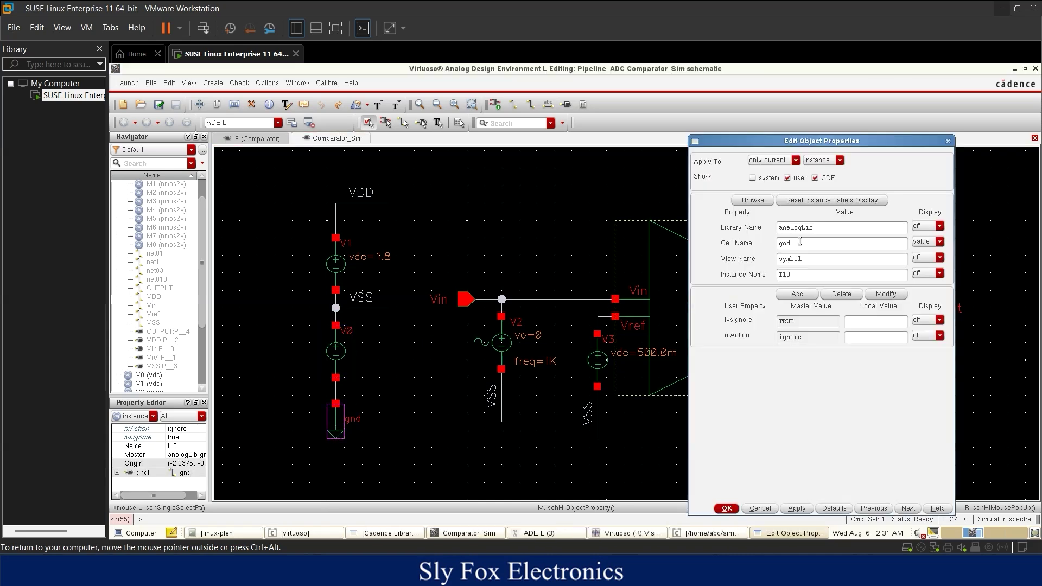
pyautogui.doubleClick(810, 244)
pyautogui.click(767, 510)
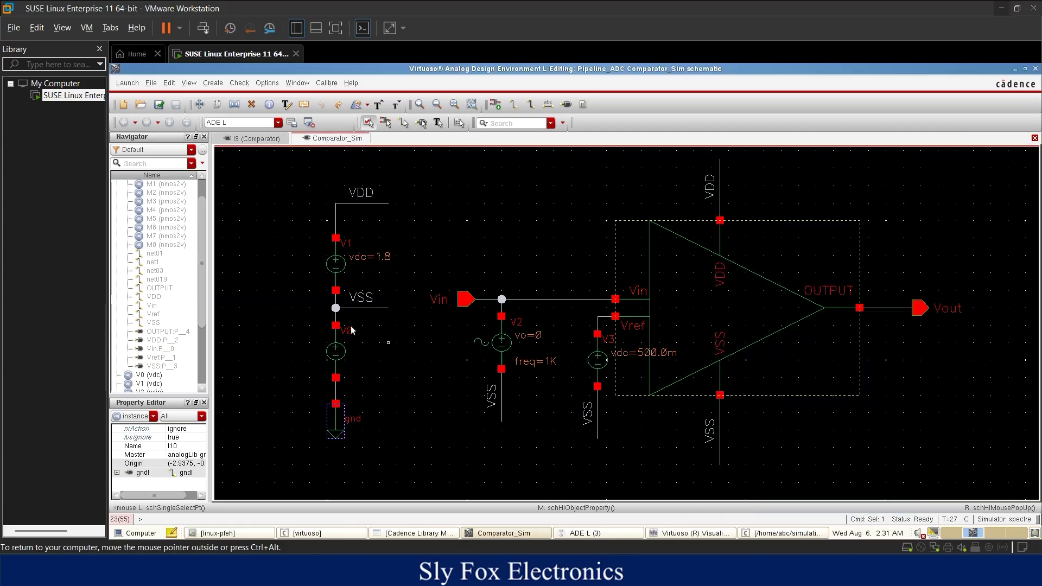
pyautogui.click(407, 342)
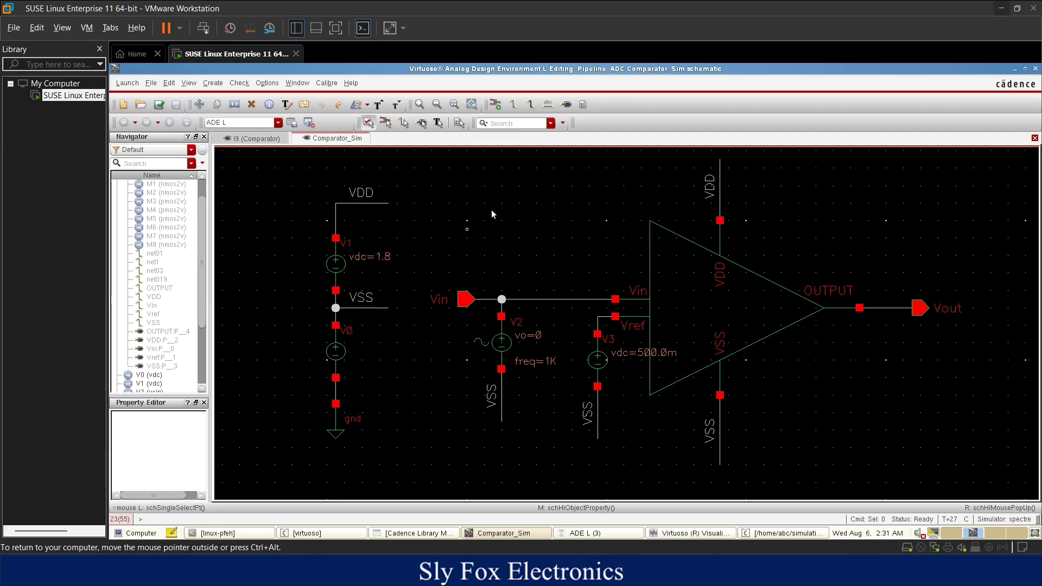
# - Review the wire command and the Add Wire Name options for labelling the comparator's supply connections, then cancel without adding anything
pyautogui.press('w')
pyautogui.click(722, 221)
pyautogui.press('Escape')
pyautogui.press('l')
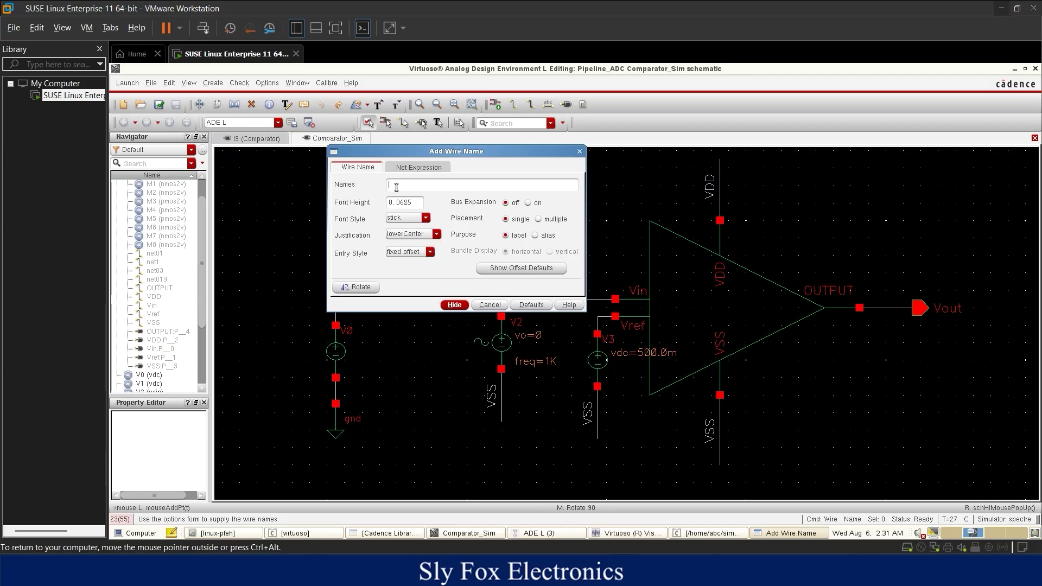
pyautogui.click(490, 305)
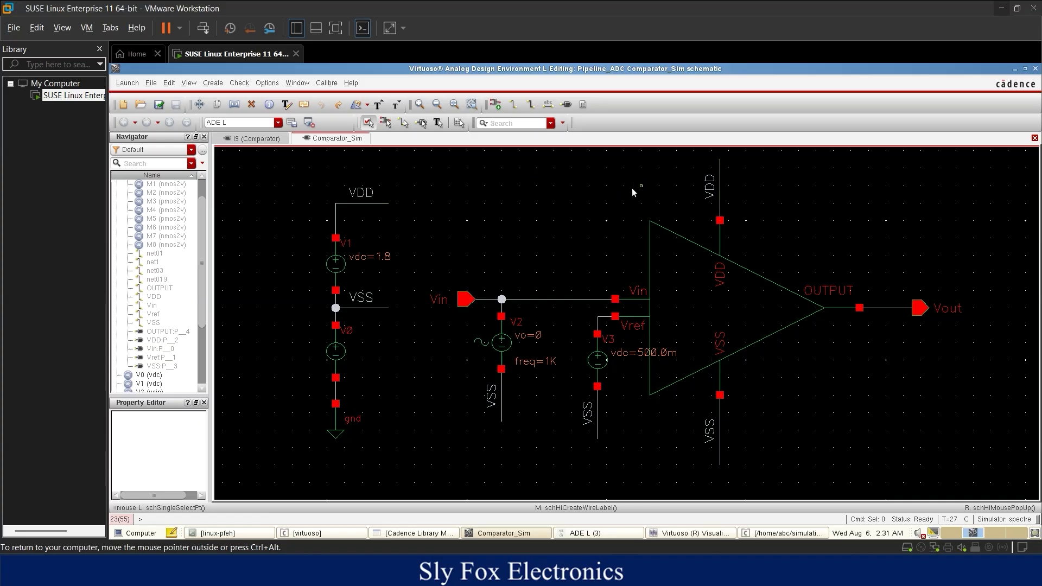
# - Review the properties of the DC source V3 on the Vref input, cancelling without changes and clearing the selection
pyautogui.click(602, 367)
pyautogui.press('q')
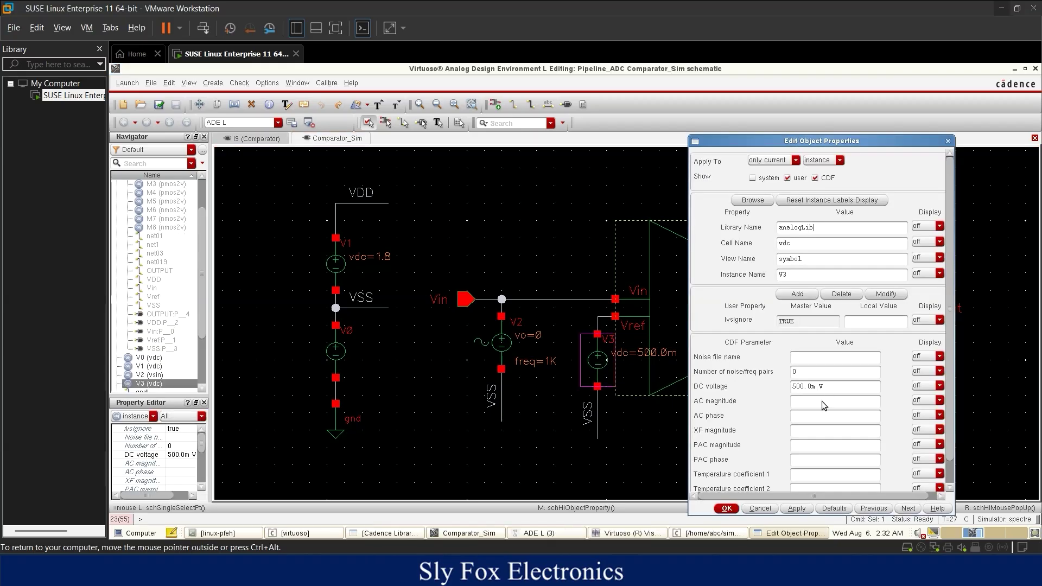
pyautogui.click(765, 511)
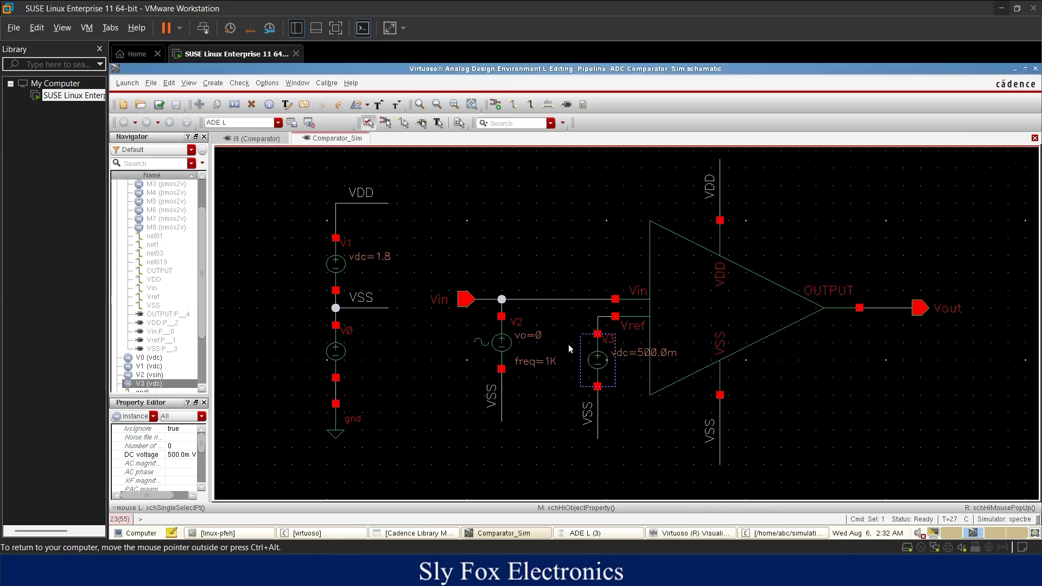
pyautogui.click(575, 266)
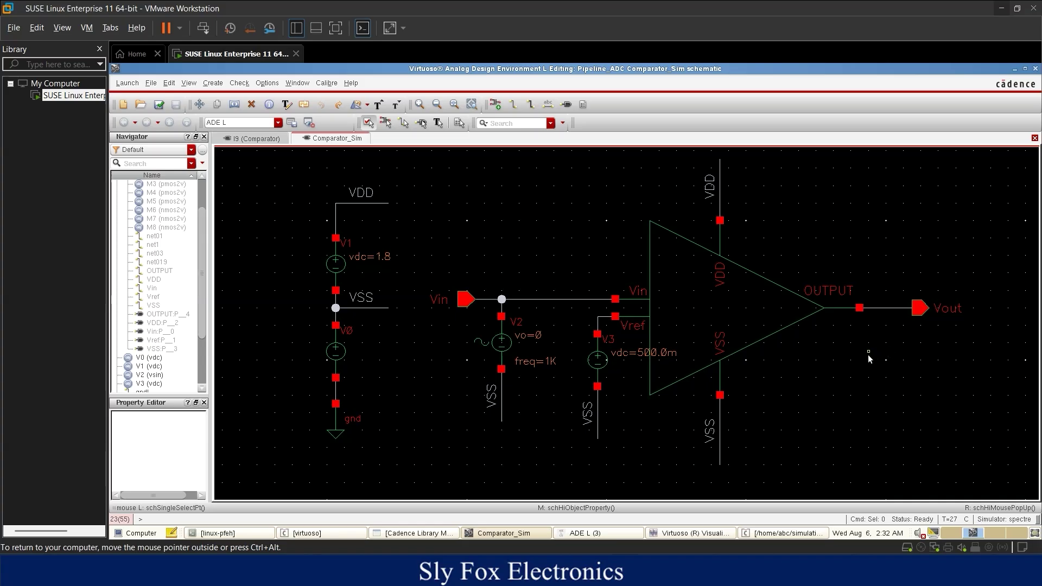
# - Review the cell name, voltage and frequency parameters of the sinusoidal source V2 on Vin, then cancel without changes
pyautogui.click(501, 343)
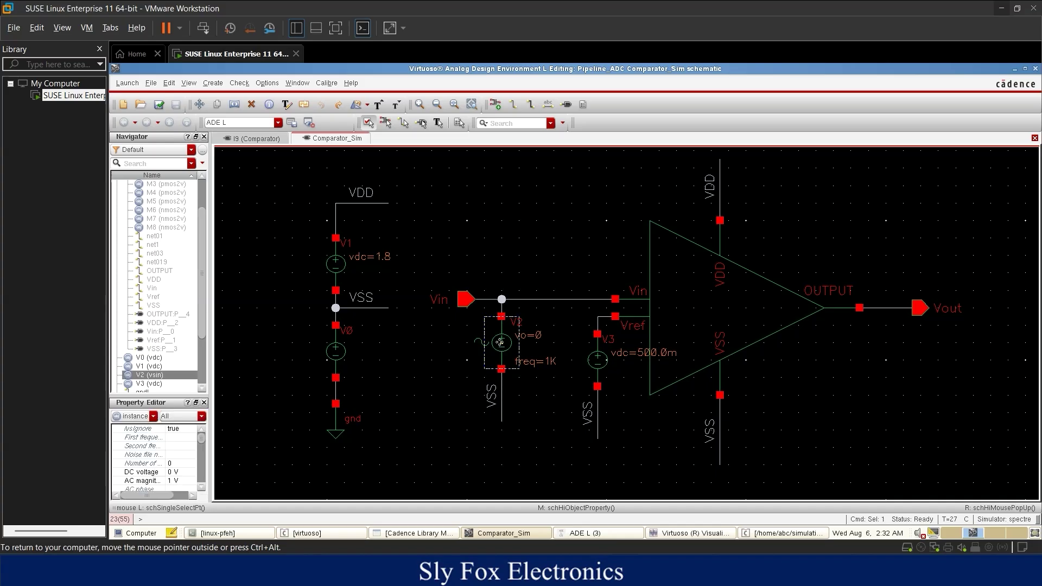
pyautogui.press('q')
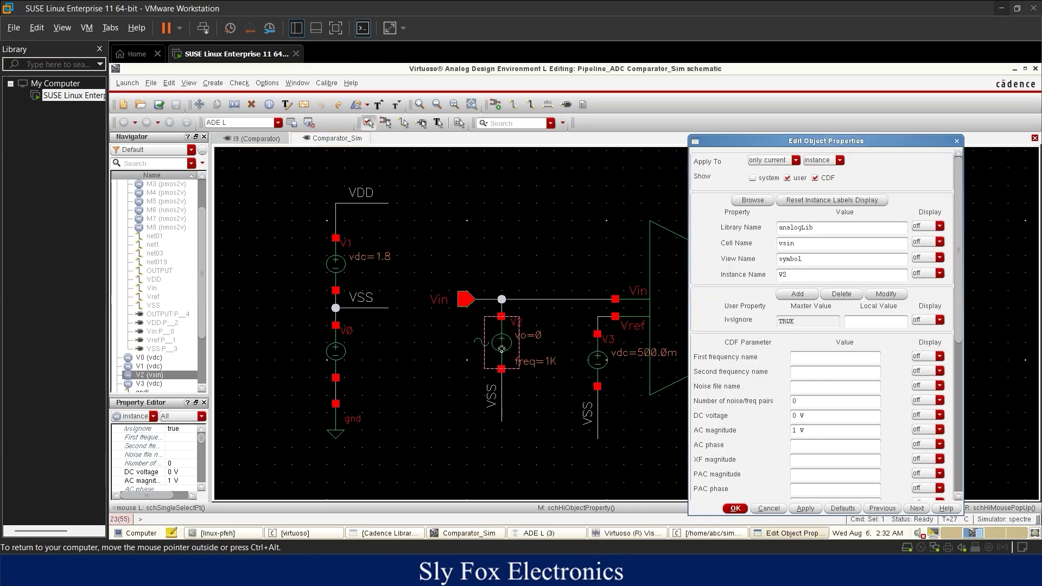
pyautogui.moveTo(820, 243); pyautogui.dragTo(760, 234)
pyautogui.click(833, 243)
pyautogui.scroll(-3, 766, 434)
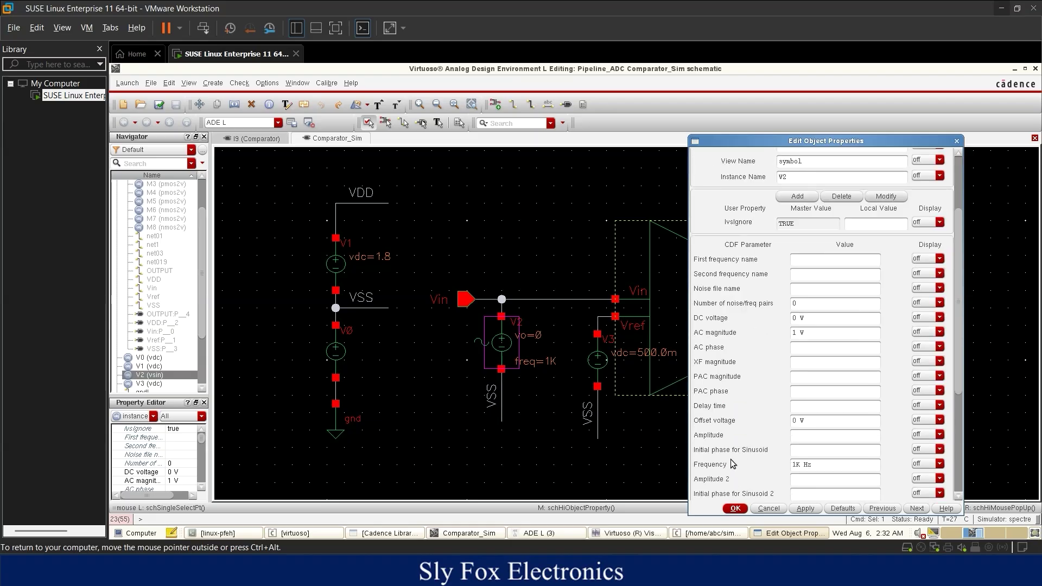
pyautogui.click(777, 510)
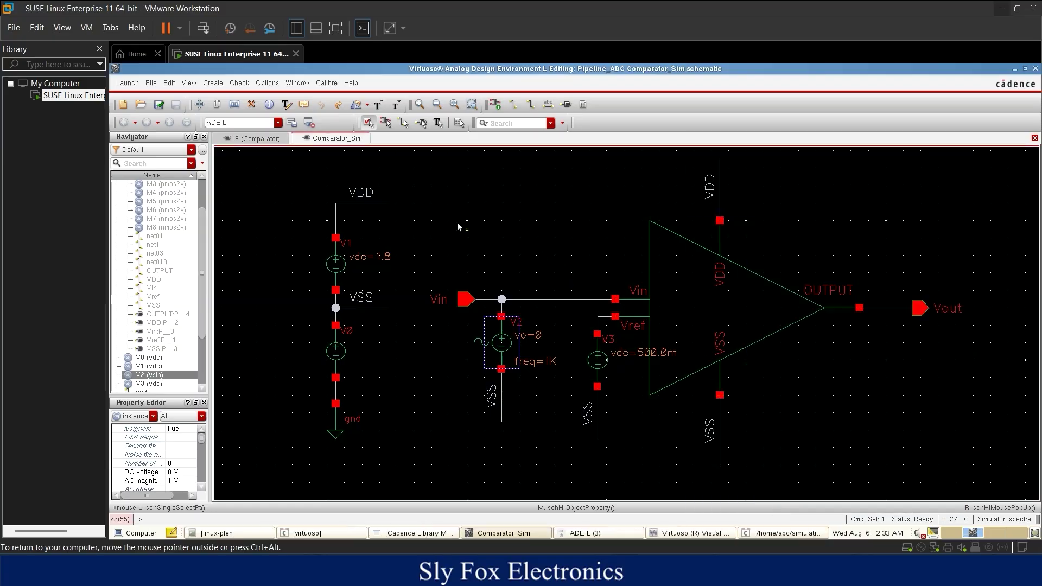
# - Review the library and model properties of transistors M6 and M3 in the Comparator schematic, cancelling without changes
pyautogui.click(258, 143)
pyautogui.scroll(2, 327, 344)
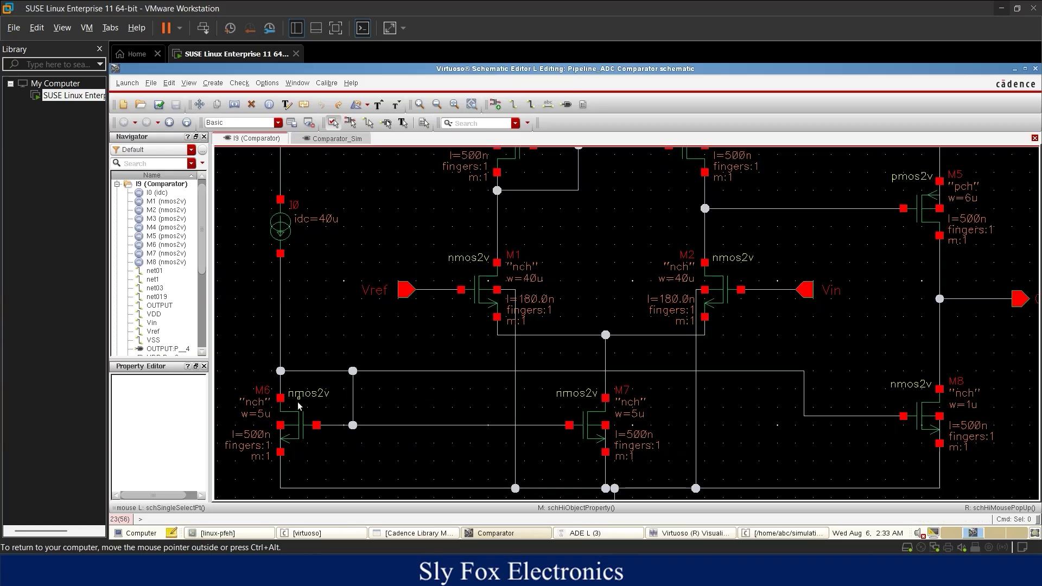
pyautogui.middleClick(292, 427)
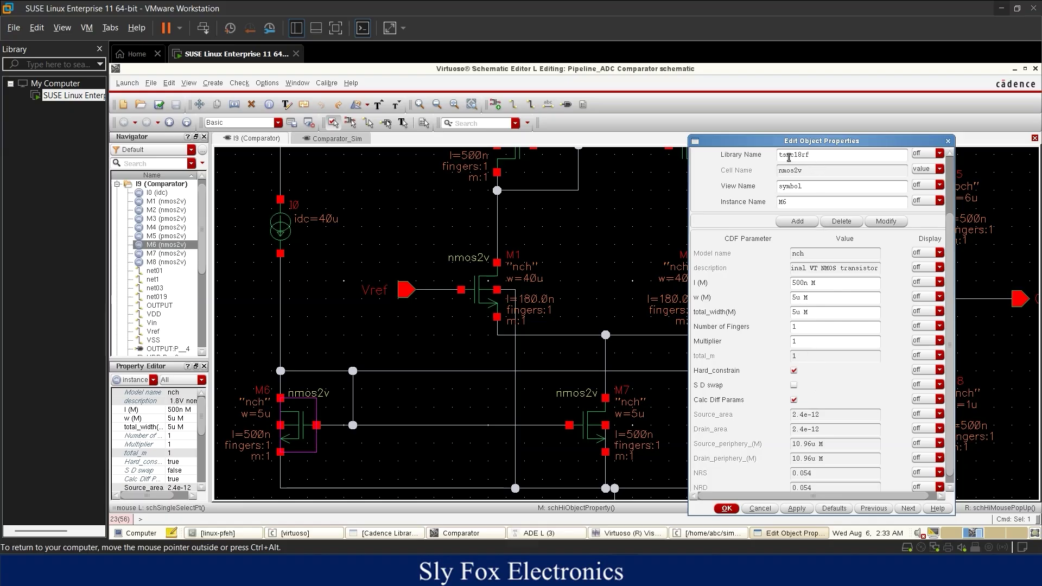
pyautogui.click(760, 508)
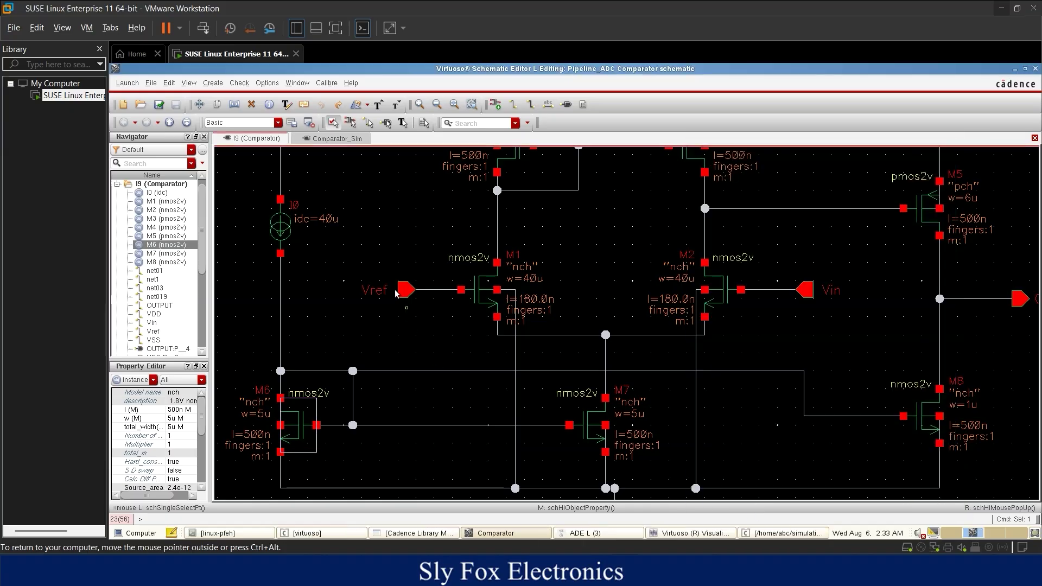
pyautogui.scroll(3, 356, 200)
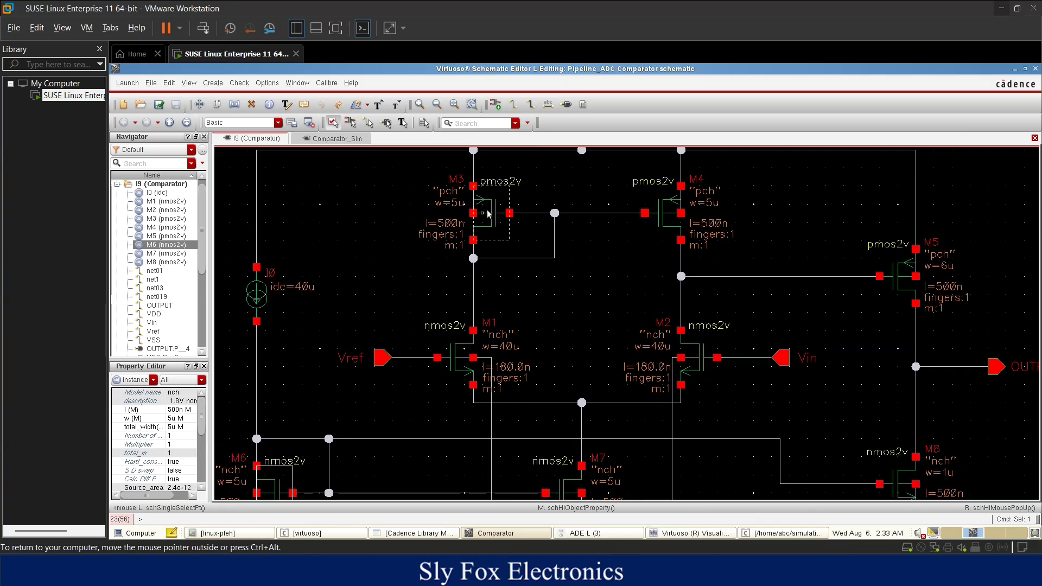
pyautogui.click(488, 210)
pyautogui.middleClick(488, 210)
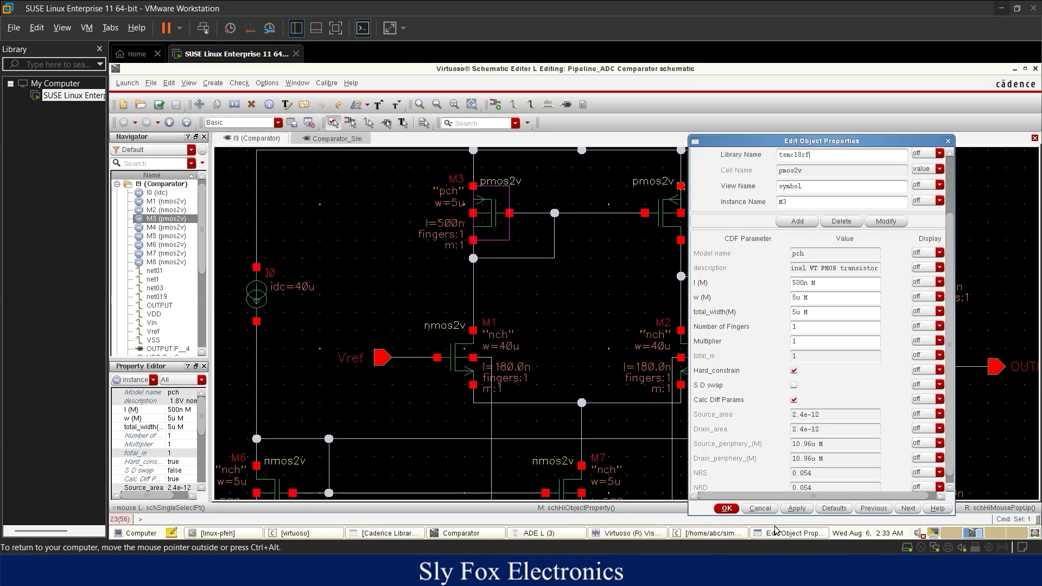
pyautogui.click(760, 509)
# - Return to the Comparator_Sim schematic and inspect the output wire leading to the Vout pin
pyautogui.click(359, 139)
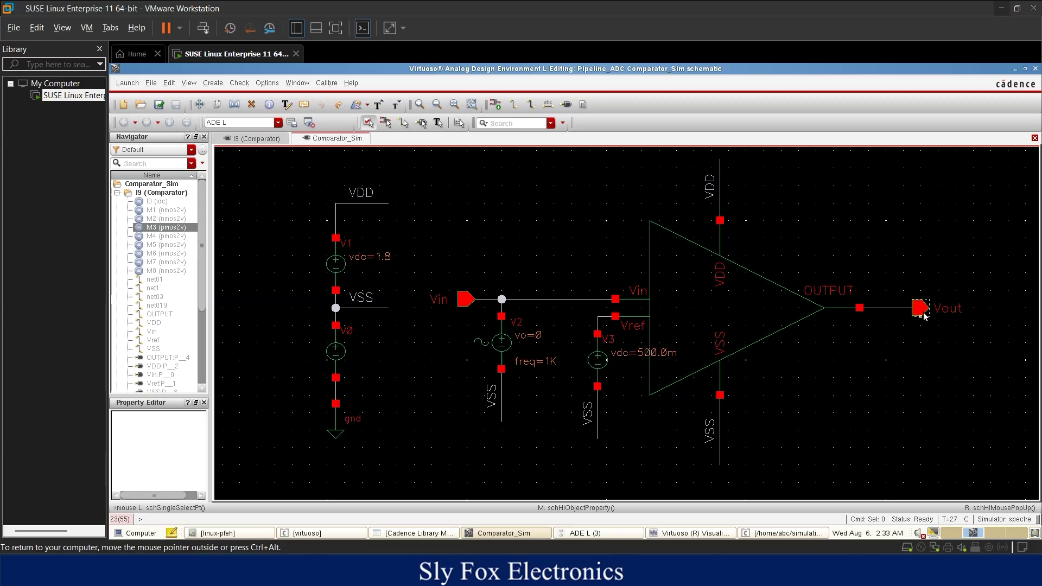
pyautogui.click(893, 308)
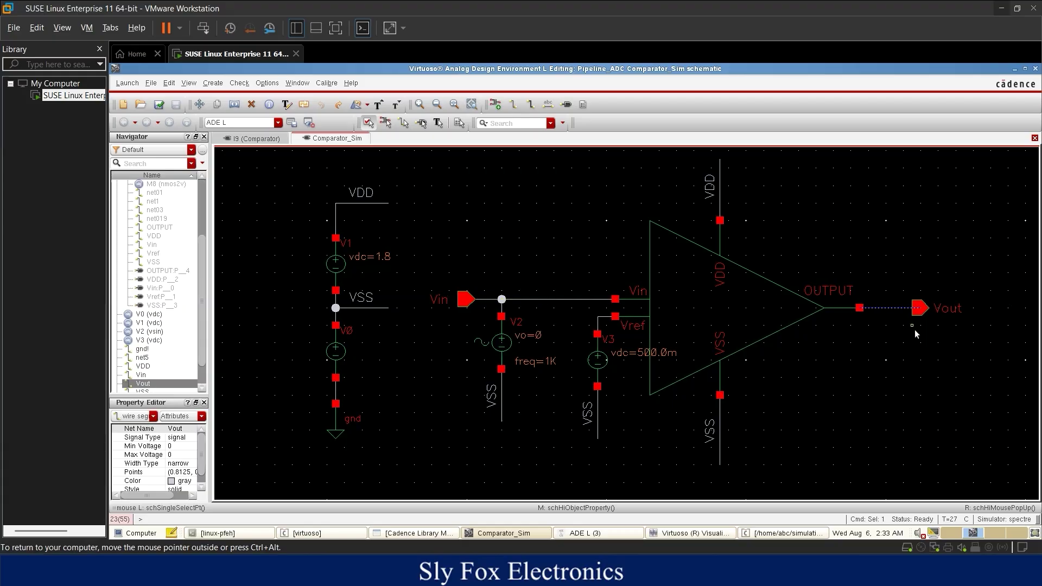
pyautogui.click(906, 347)
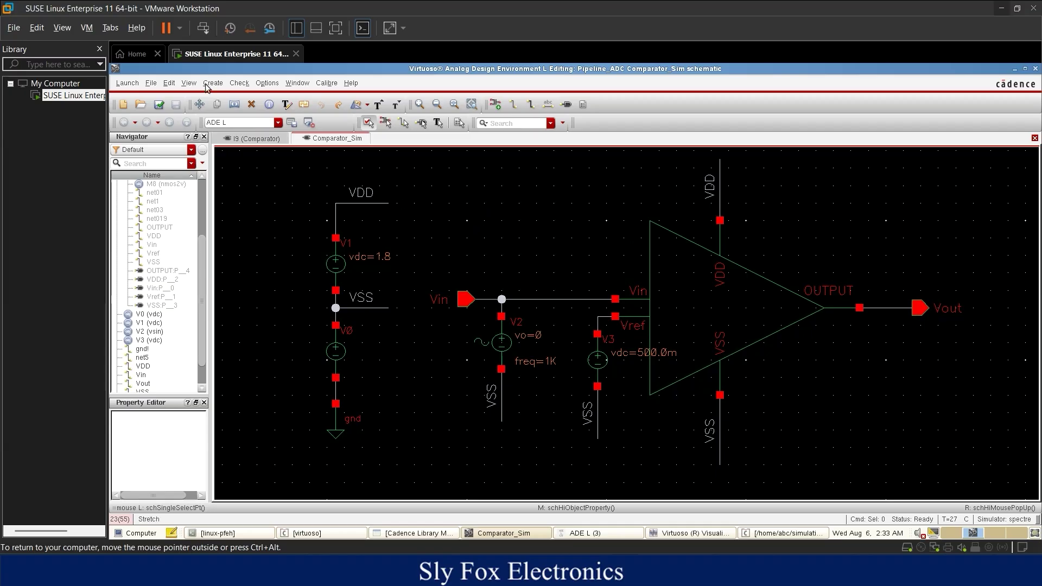
# - Bring up the ADE L session for Comparator_Sim and review its transient analysis settings, cancelling without changes
pyautogui.click(130, 84)
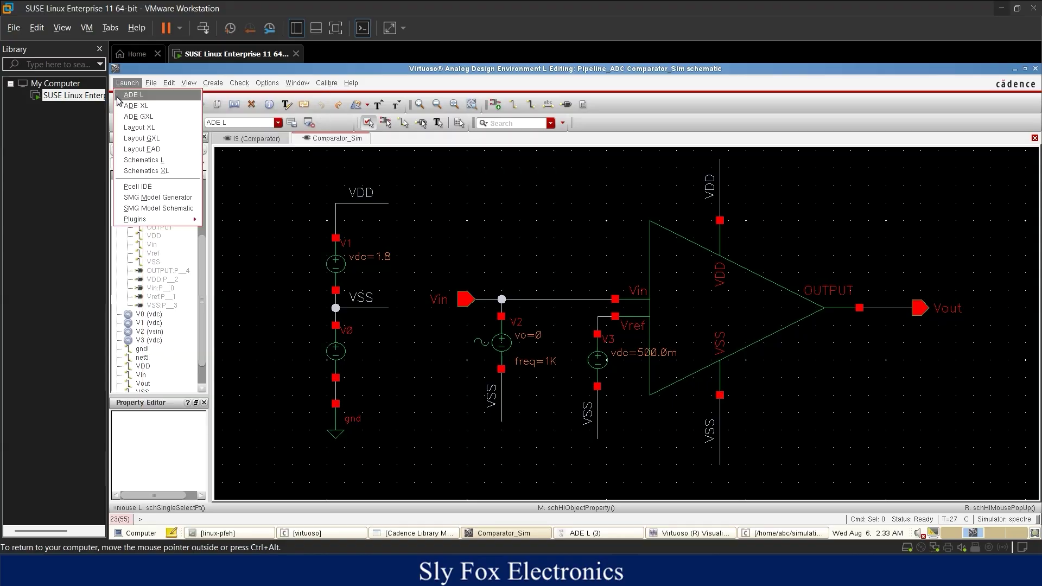
pyautogui.click(132, 95)
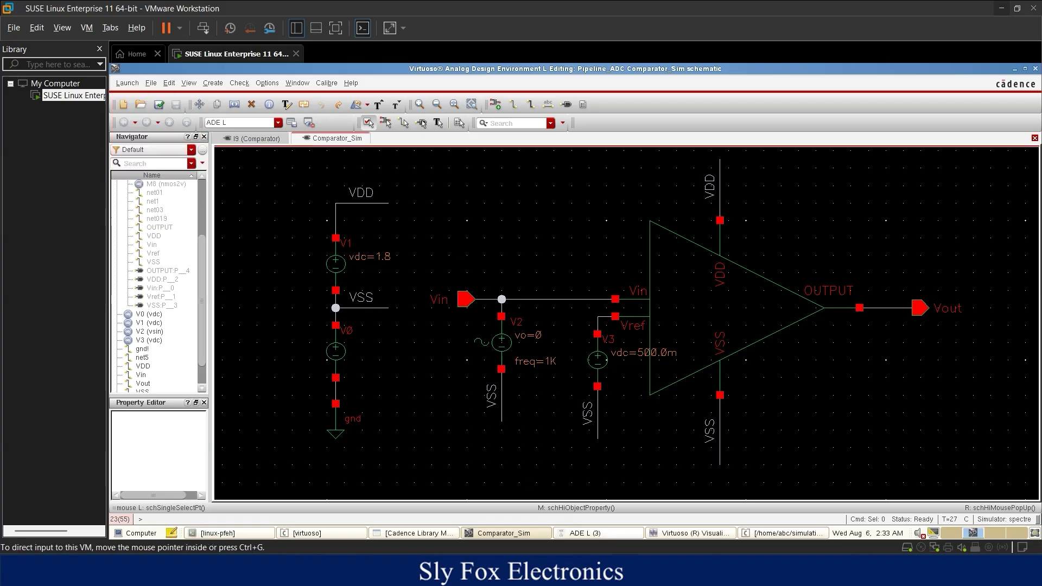
pyautogui.click(580, 534)
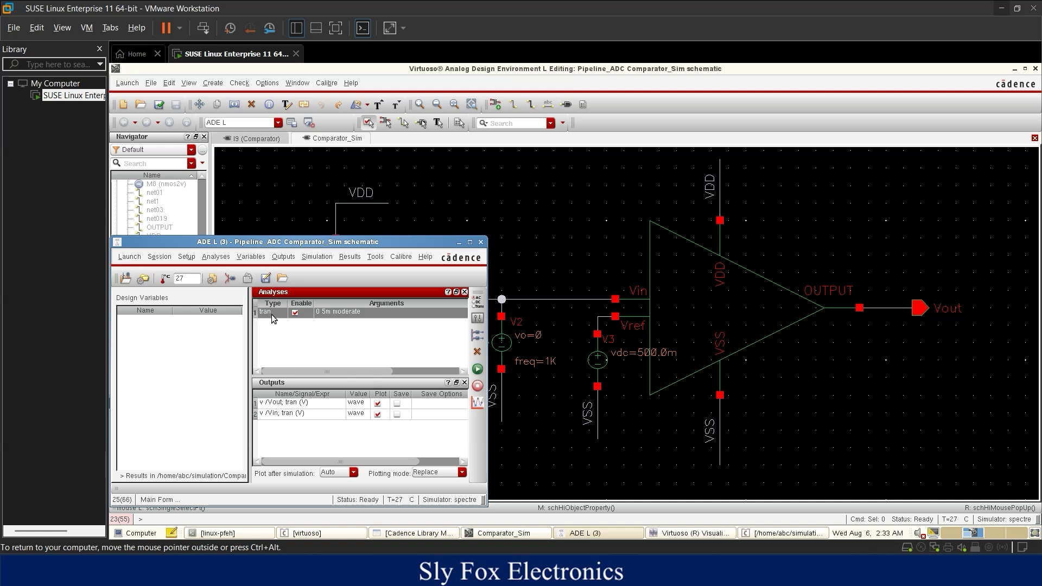
pyautogui.click(480, 307)
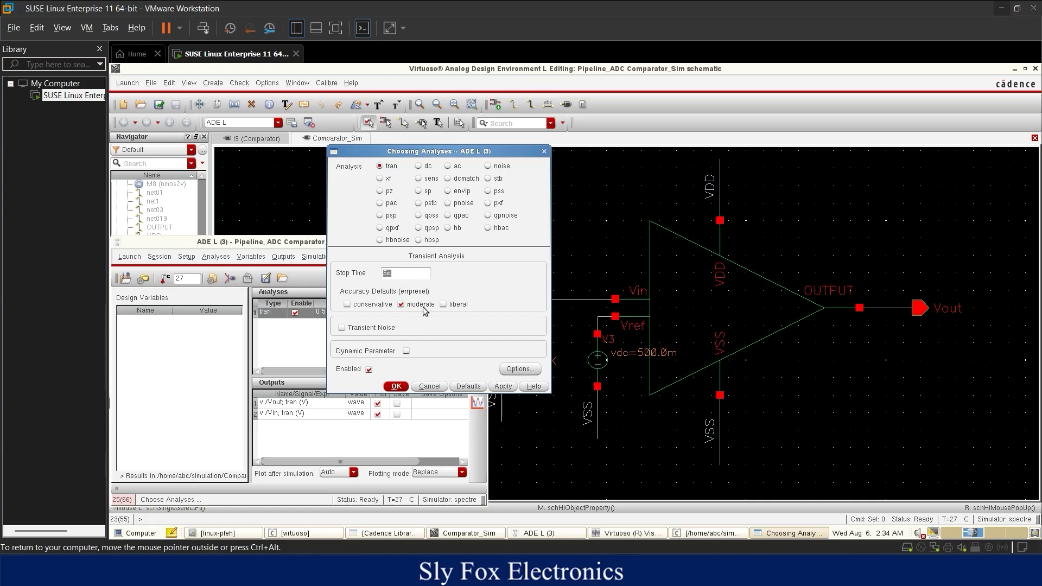
pyautogui.click(439, 387)
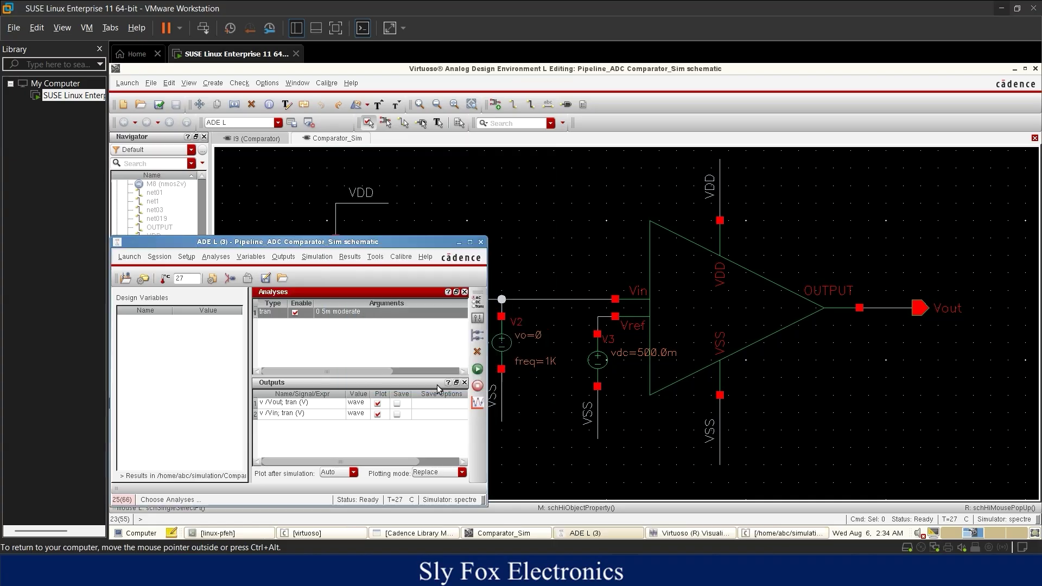
# - Review the Netlist and Run command and the Direct Plot options for the results, then leave without plotting
pyautogui.click(477, 371)
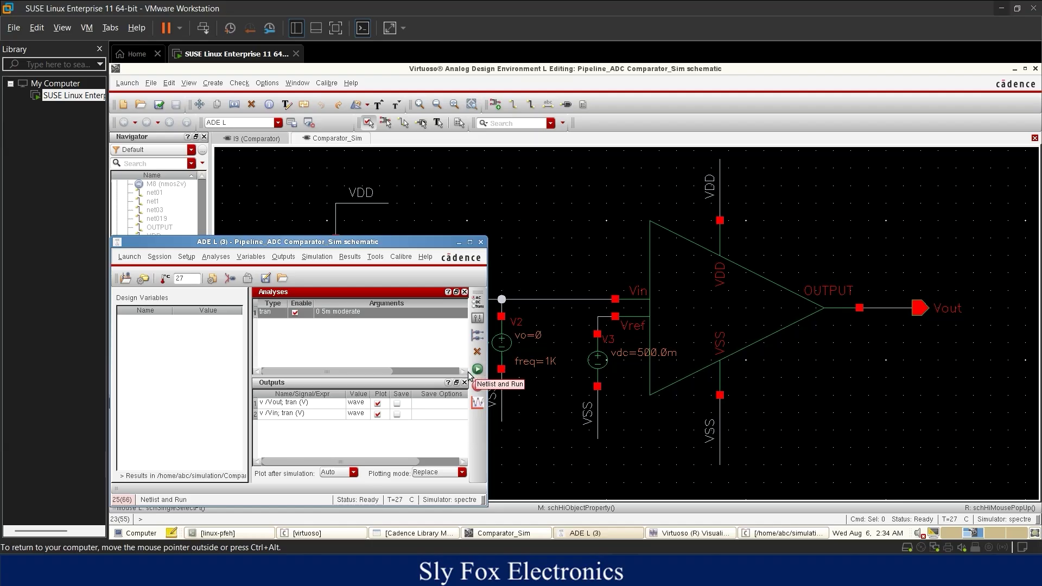
pyautogui.click(354, 261)
pyautogui.moveTo(380, 285)
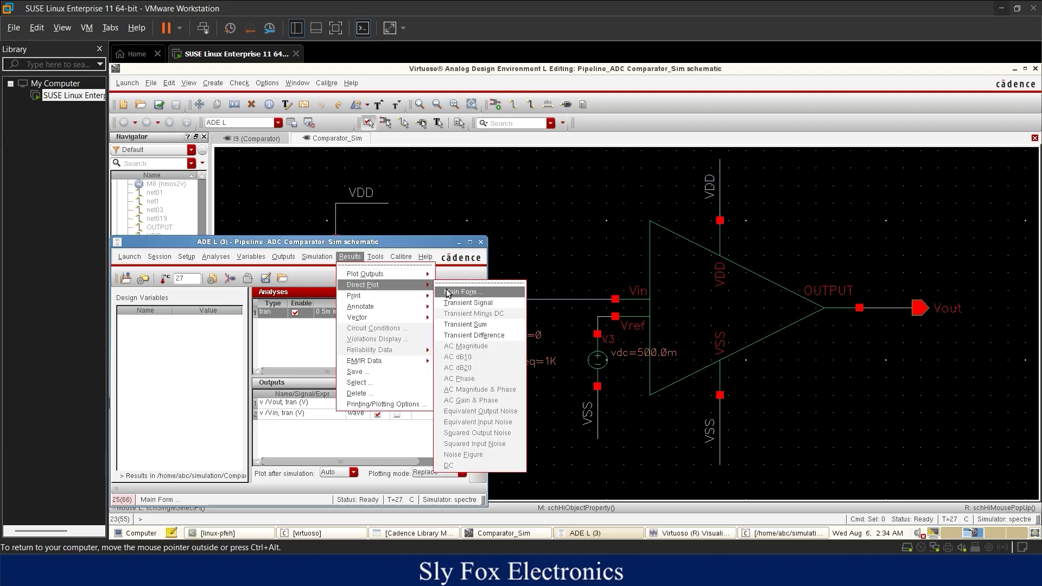
pyautogui.click(562, 246)
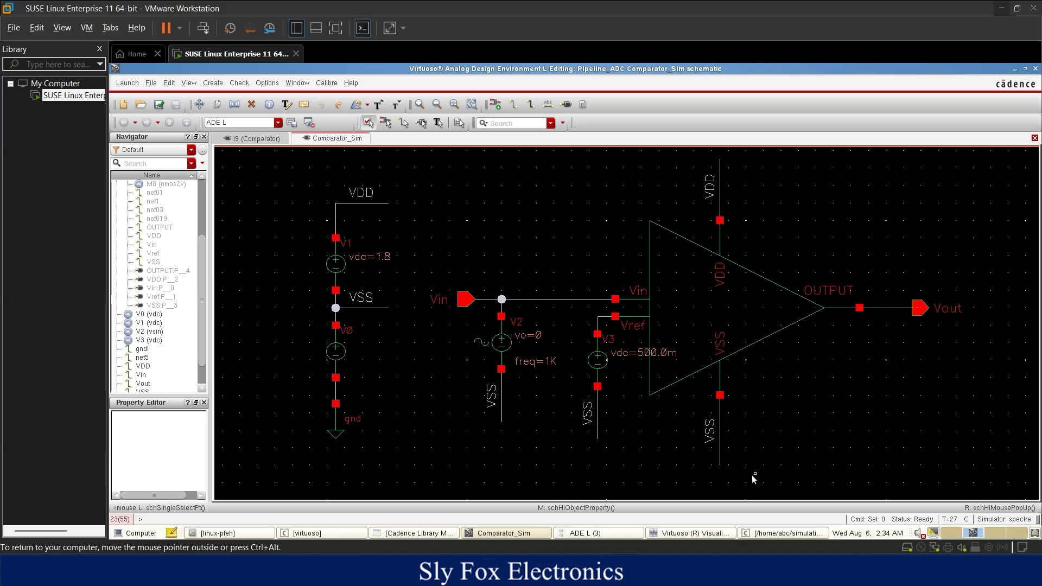
# - Switch to the Visualization & Analysis window and examine the Vin and Vout transient waveforms around Vout's first rising edge
pyautogui.click(686, 533)
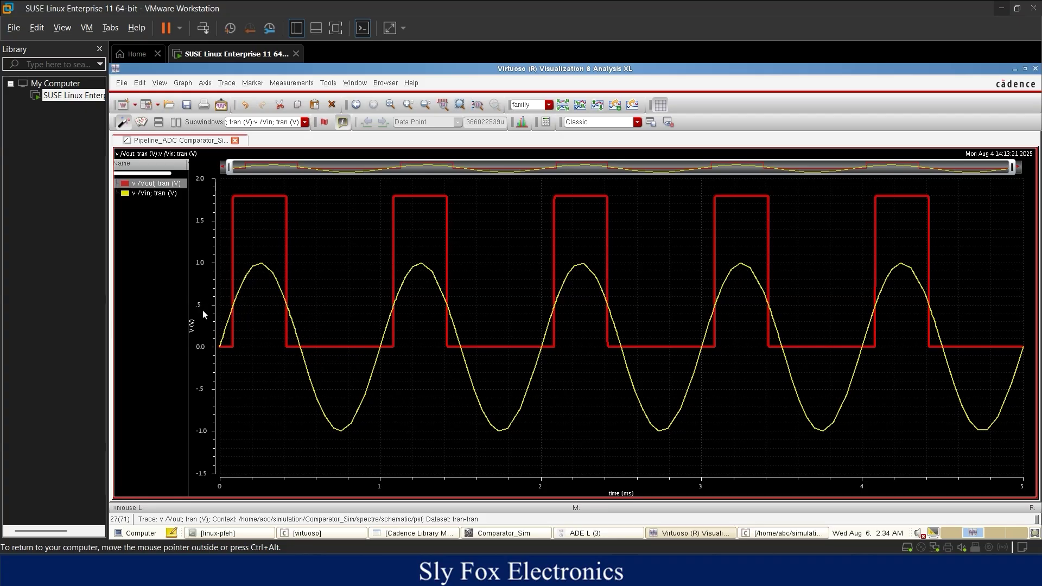
pyautogui.moveTo(237, 303)
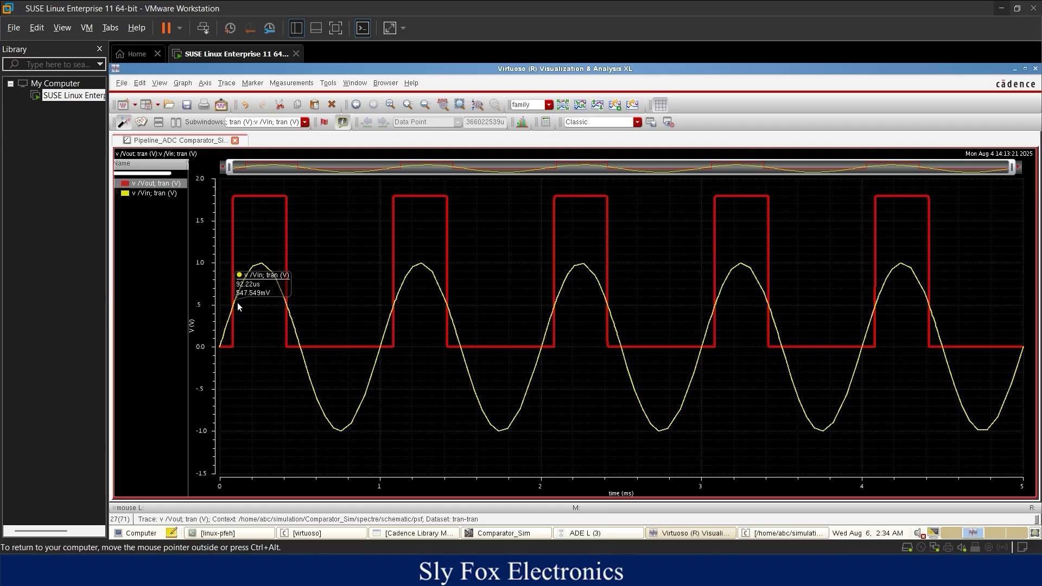